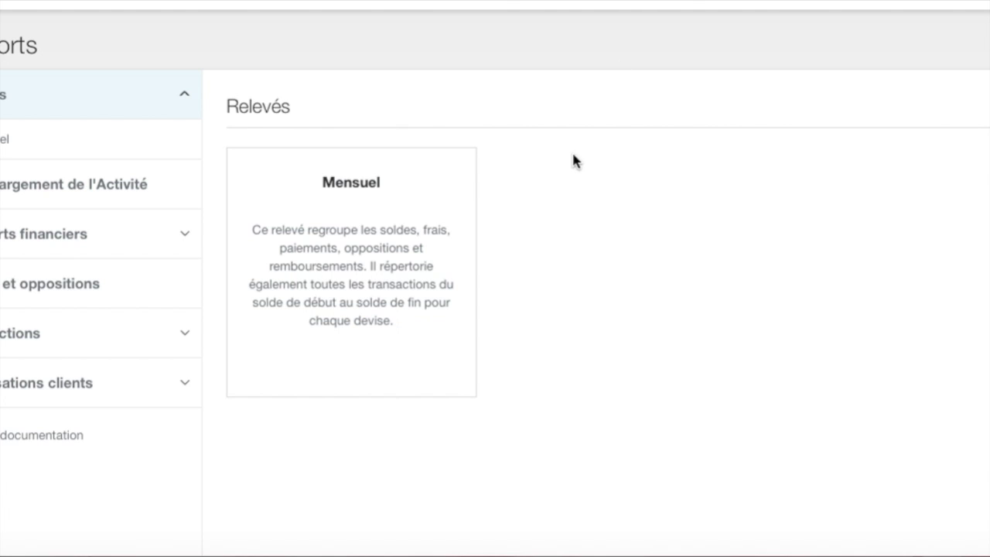
Open the Boutons de paiement tool from the complete list of PayPal tools
mouse_move(403, 4)
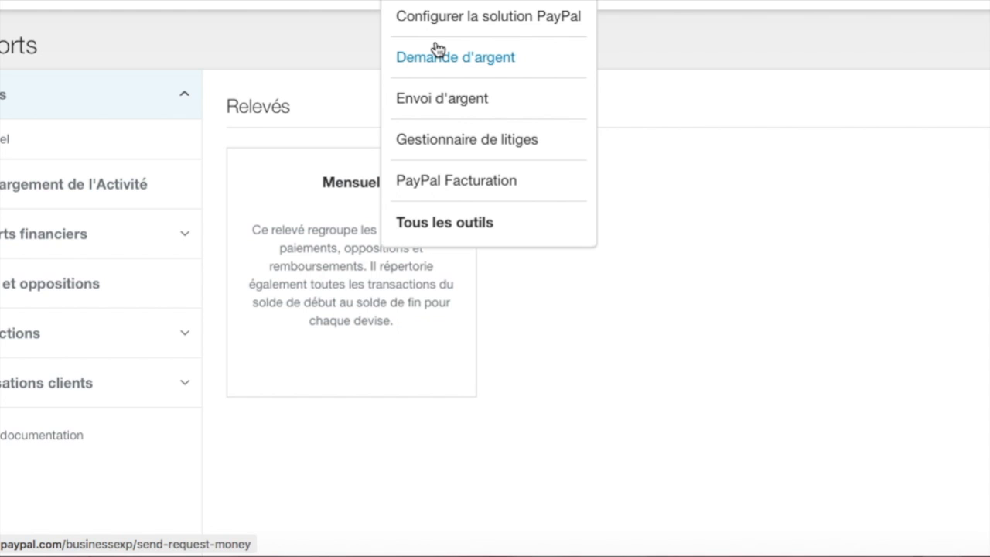
click(456, 224)
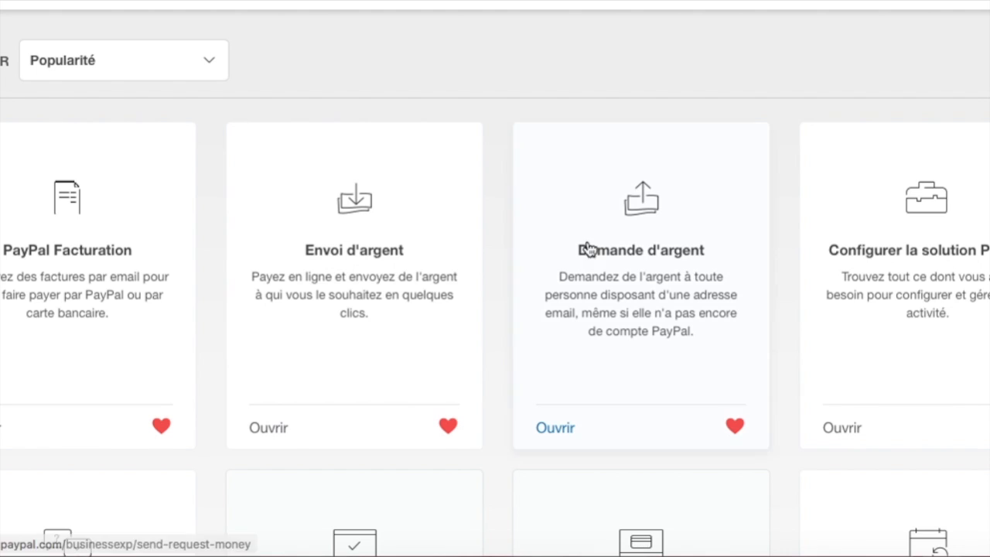
scroll(777, 323, down, 5)
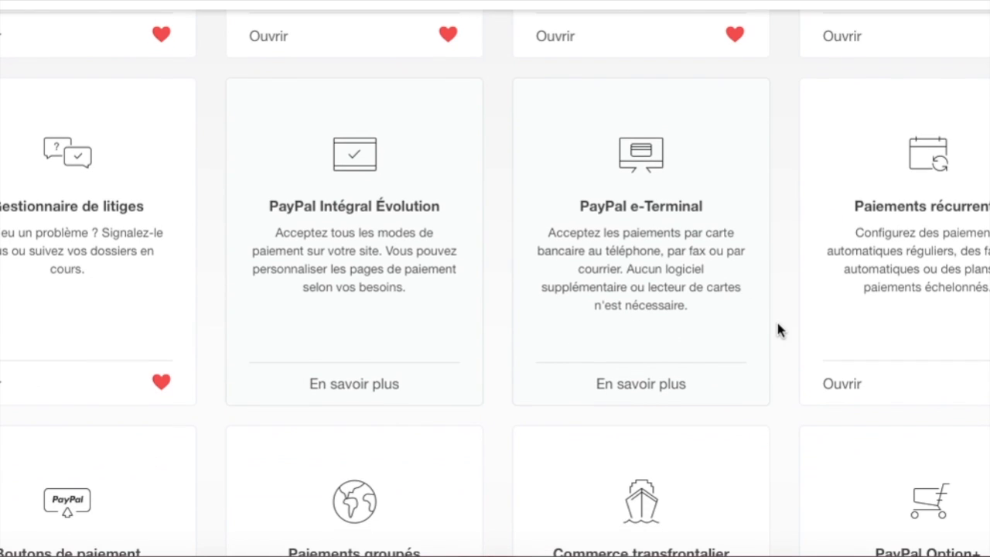
scroll(777, 329, down, 4)
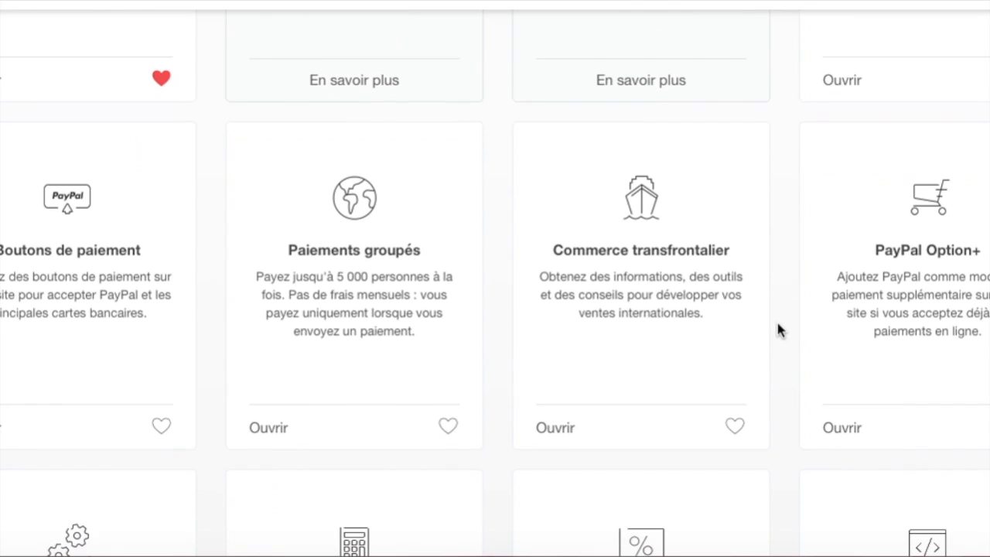
click(23, 255)
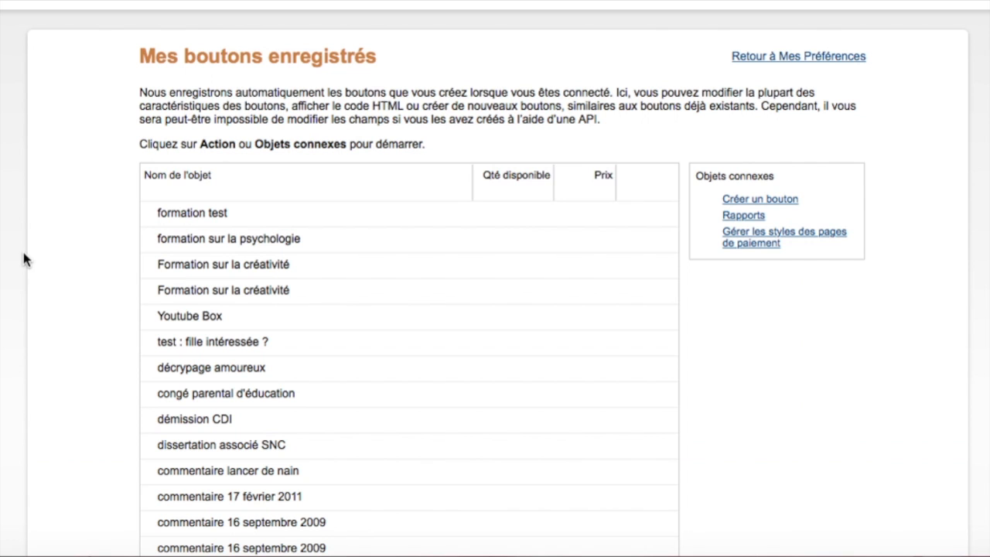
Look through the saved payment buttons and start creating a new one
scroll(111, 315, down, 10)
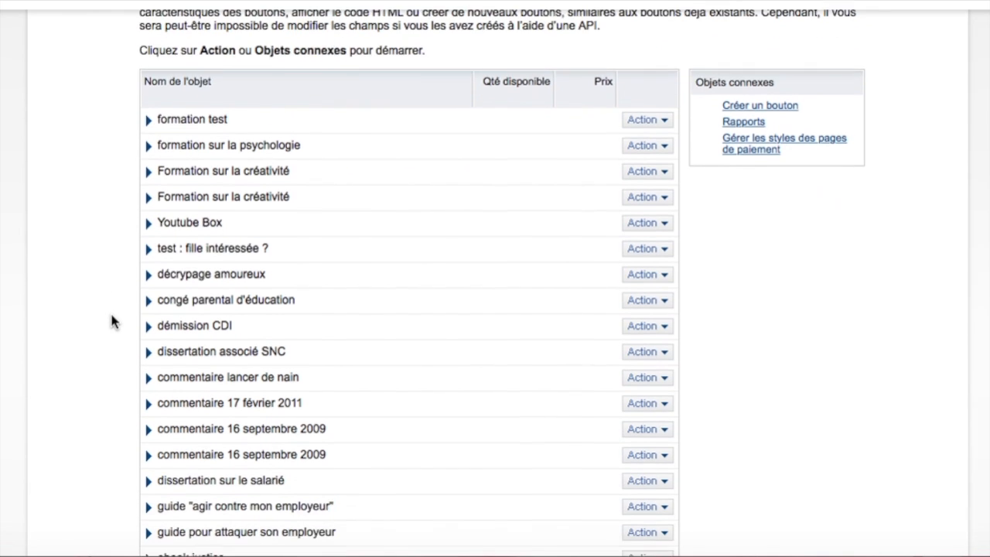
scroll(110, 321, up, 5)
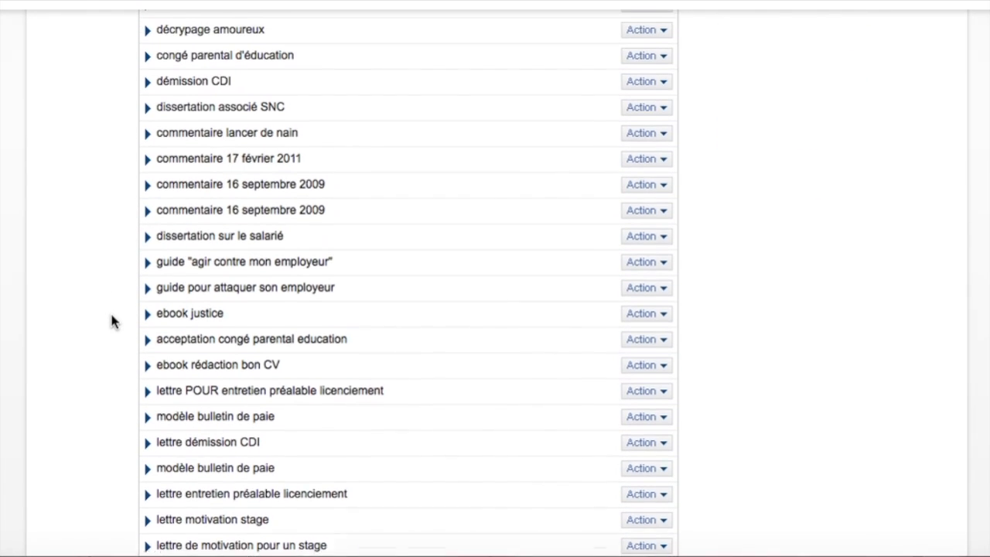
scroll(110, 311, up, 3)
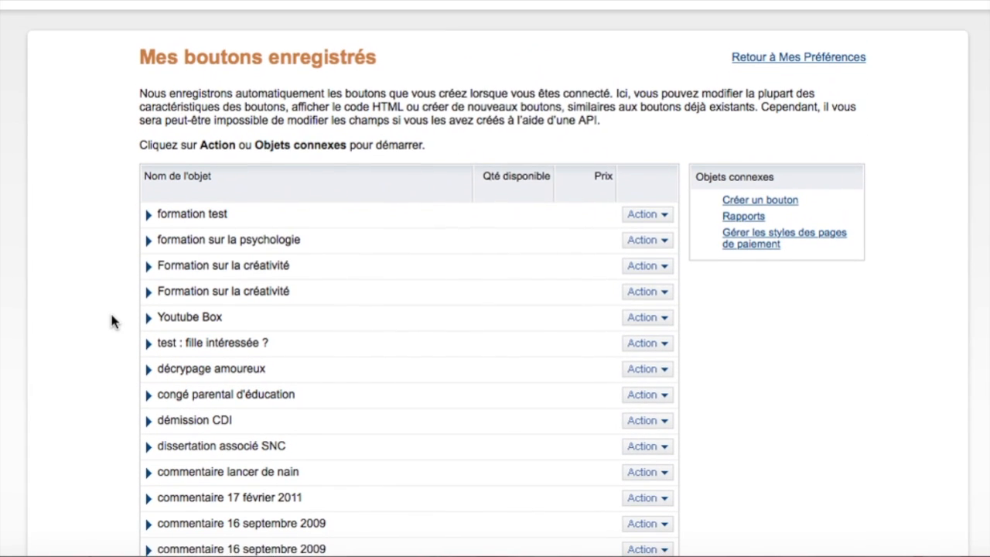
click(733, 203)
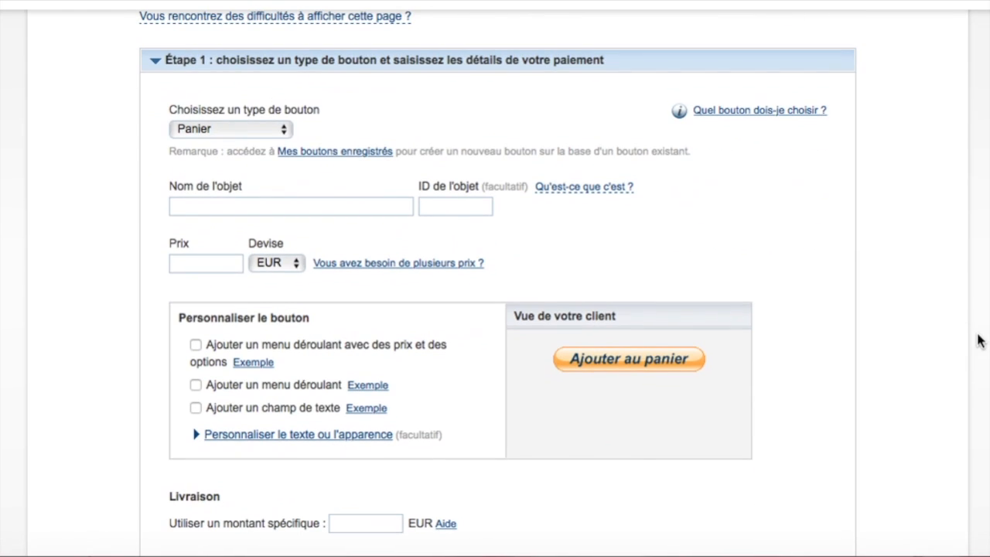
Set the button type to Acheter and name the item "Formation sur l'intelligence"
click(280, 130)
click(221, 150)
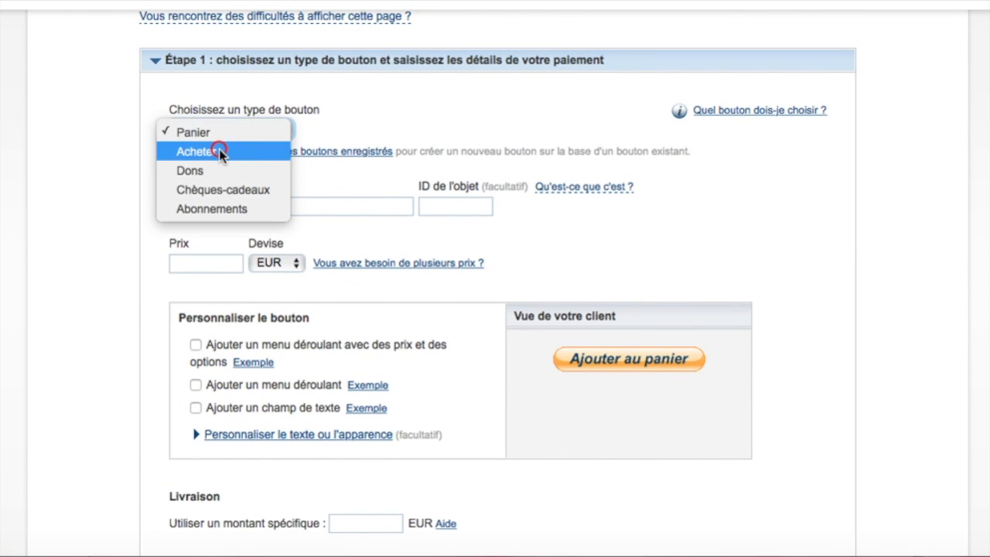
click(204, 207)
text(For)
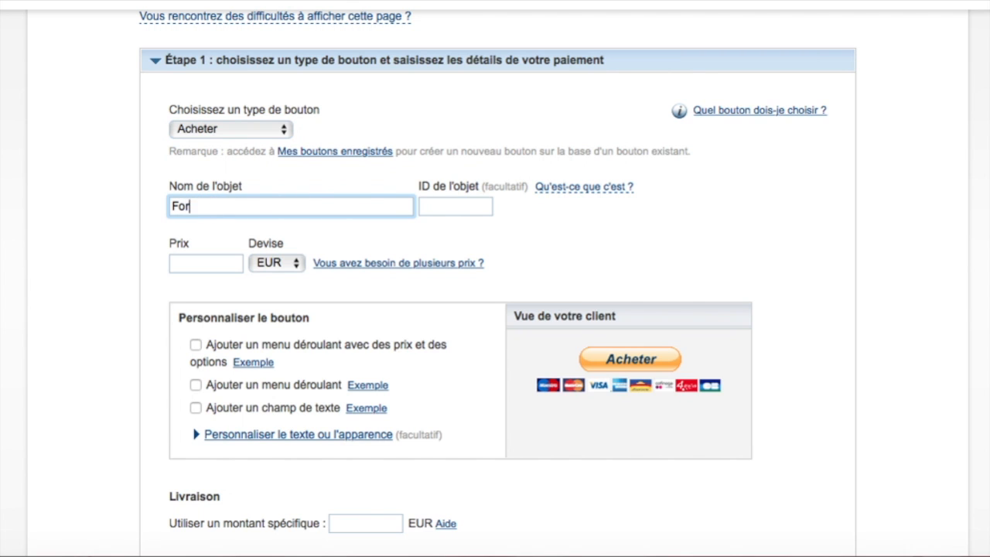
text(mation sur l'intelligence)
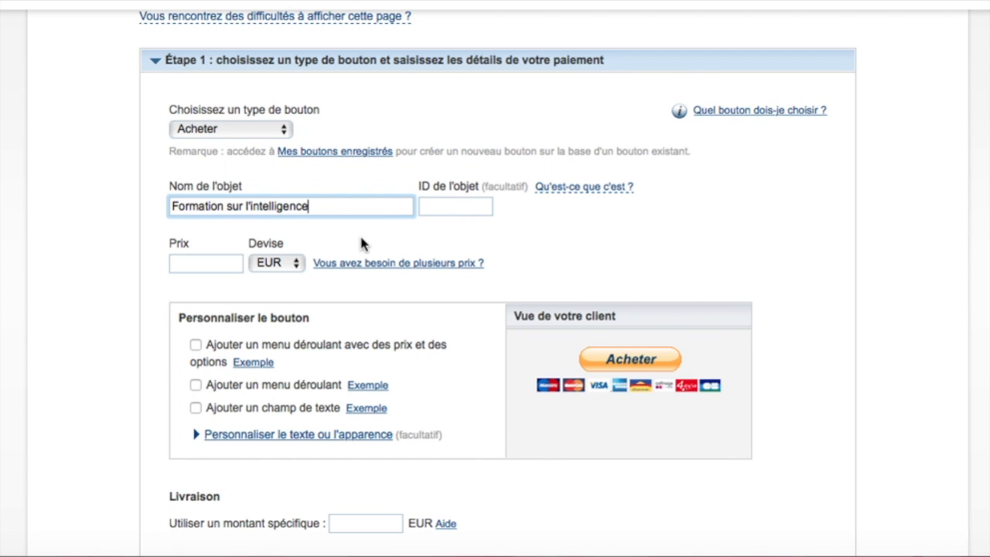
Set the item's price to 27 EUR
click(210, 265)
text(27)
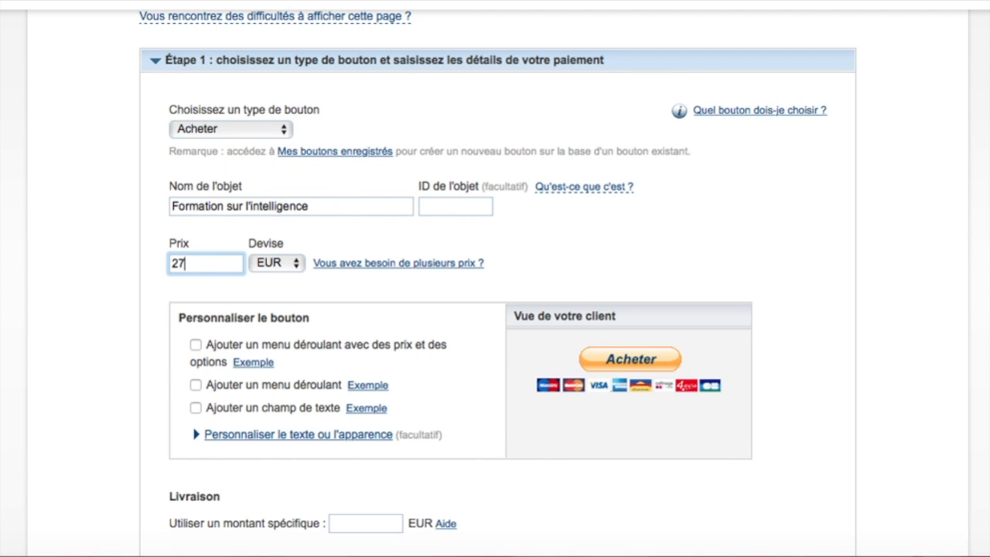
scroll(378, 354, down, 3)
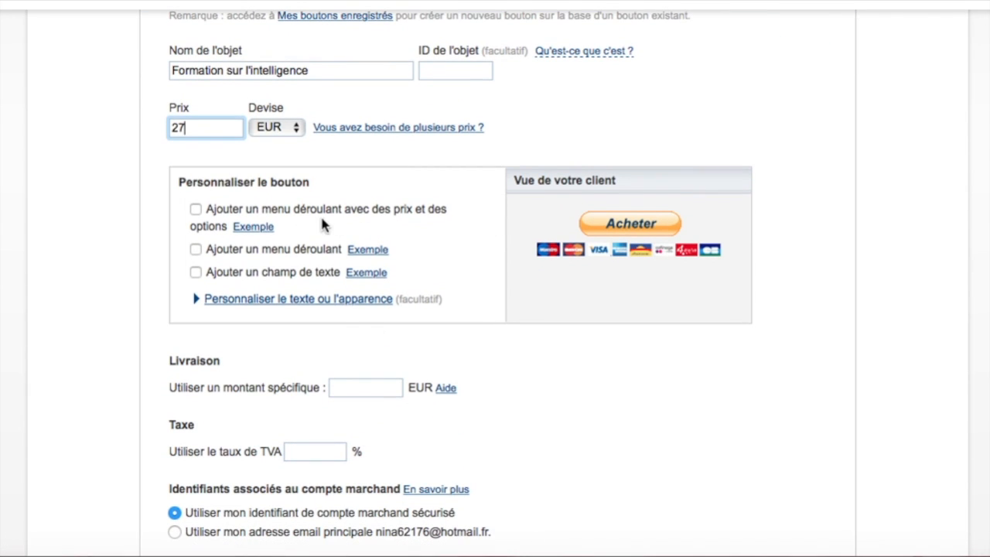
Review the button's customization, delivery, tax and merchant account options, plus the optional stock and profit tracking settings of Étape 2
click(195, 249)
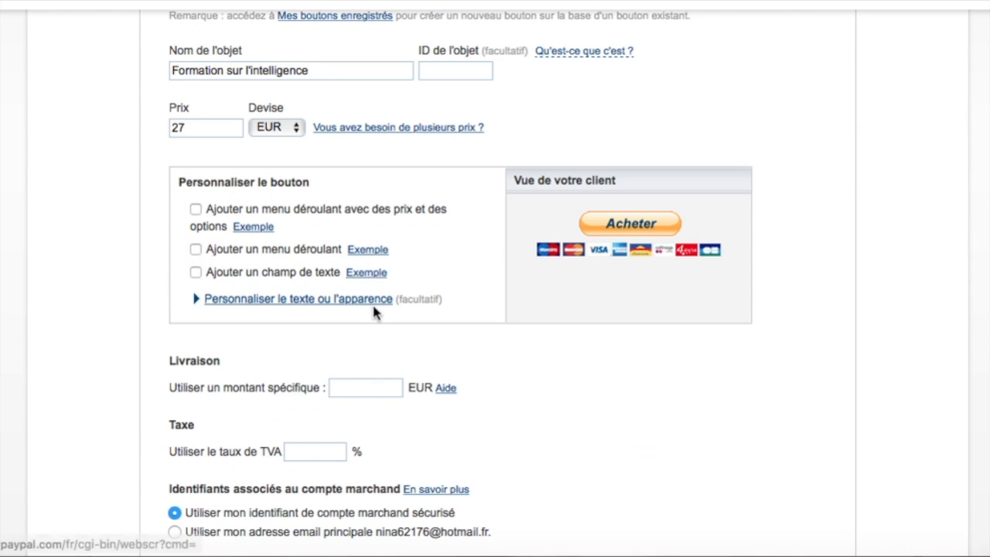
scroll(395, 309, down, 3)
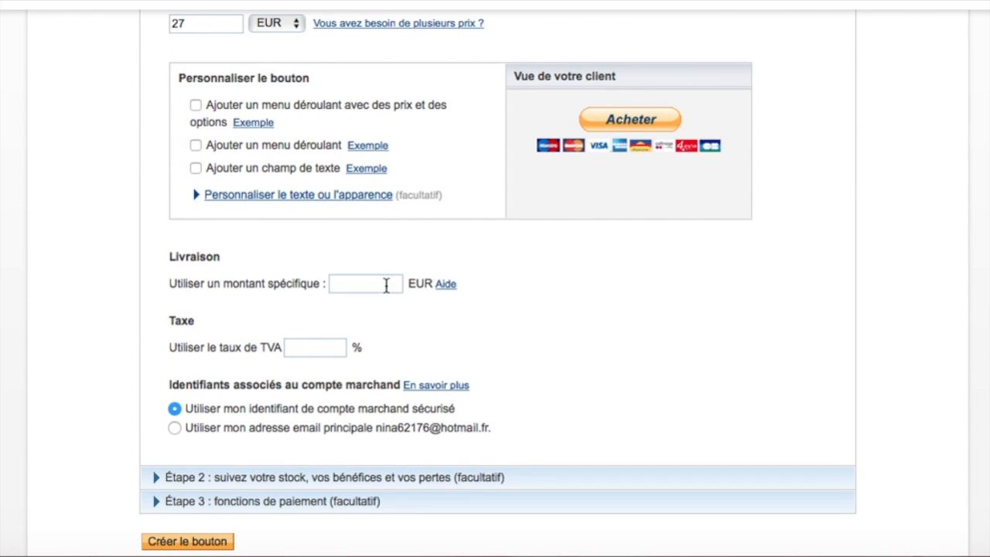
scroll(356, 301, down, 2)
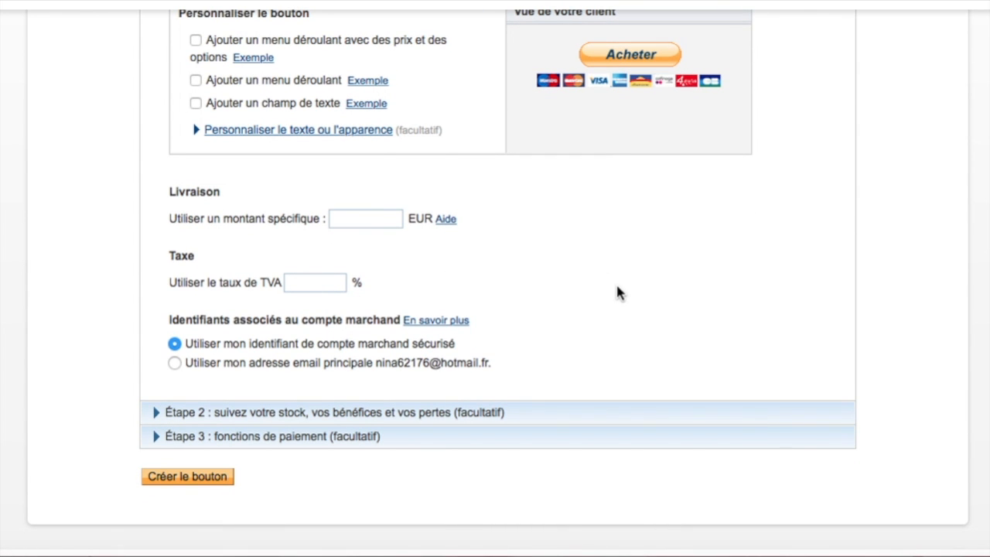
scroll(617, 291, down, 3)
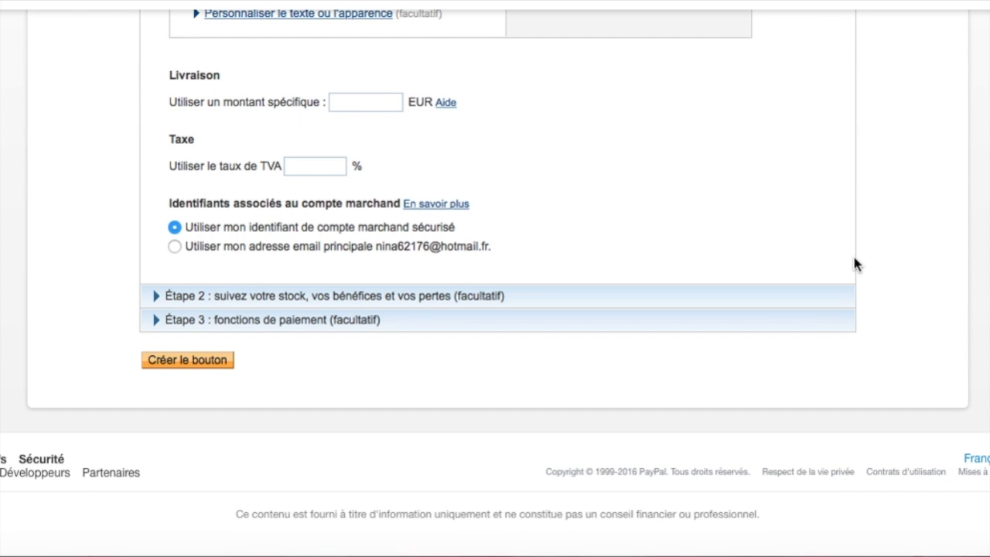
scroll(878, 274, down, 1)
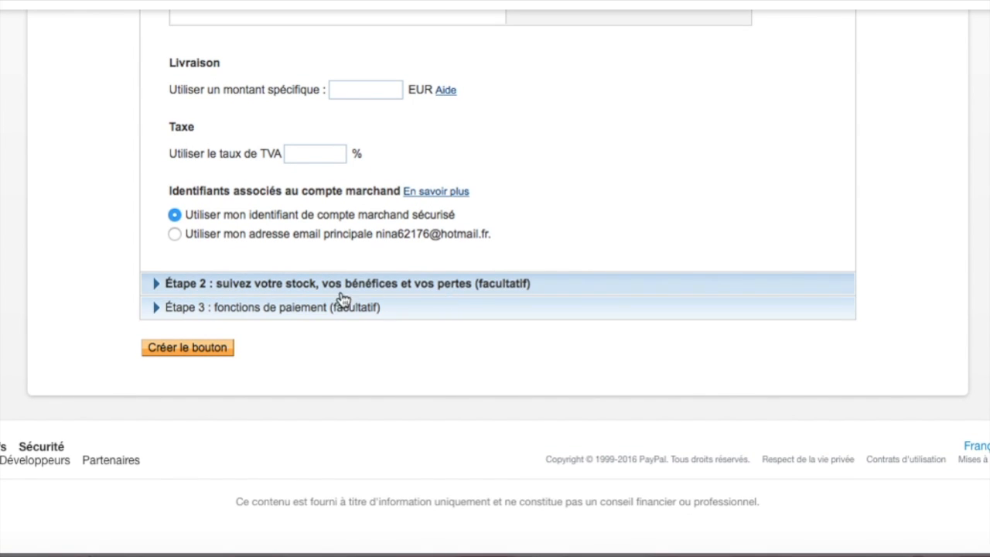
click(176, 286)
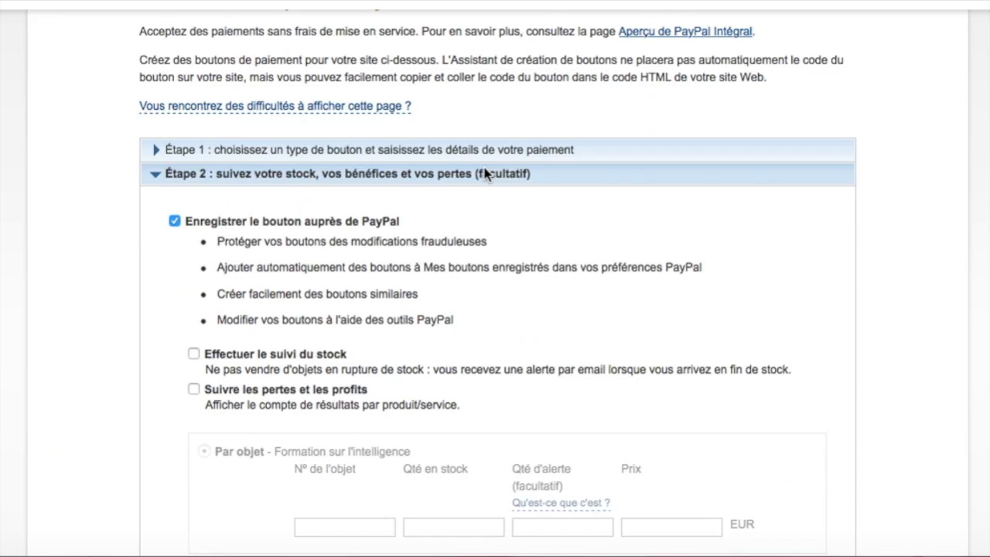
scroll(485, 173, down, 3)
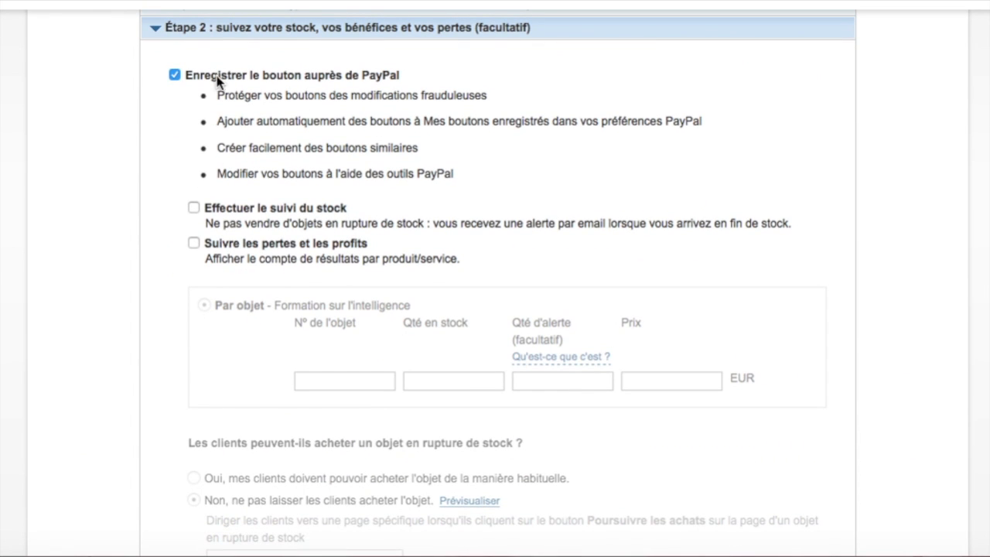
scroll(384, 279, down, 5)
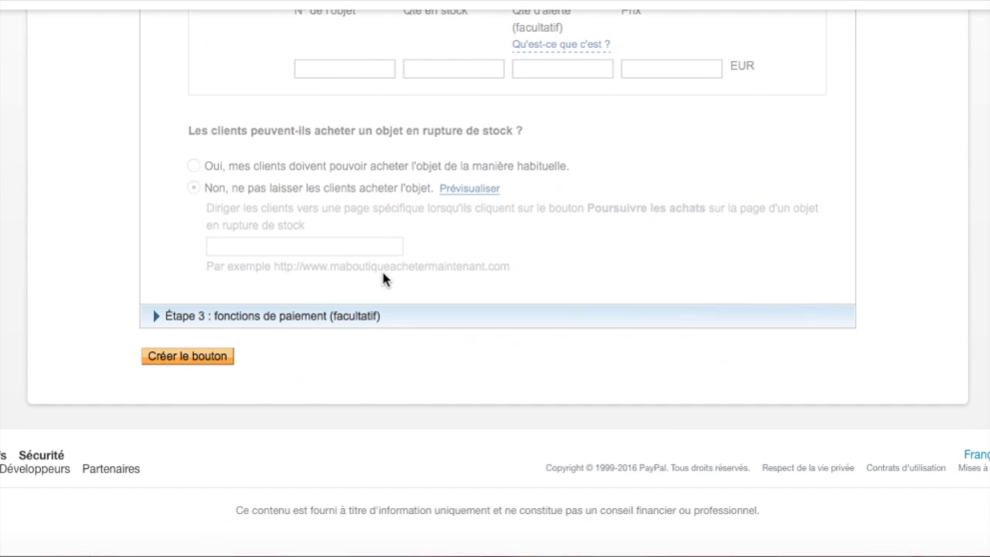
Expand the Étape 3 payment functions and answer Non to needing the customer's delivery address
click(255, 320)
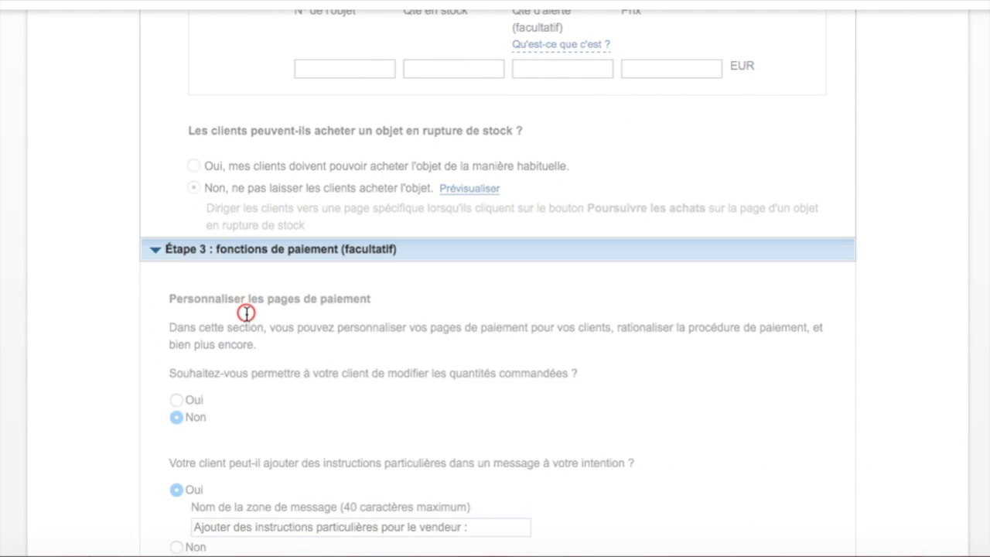
scroll(246, 313, down, 7)
scroll(590, 228, up, 4)
scroll(590, 225, down, 1)
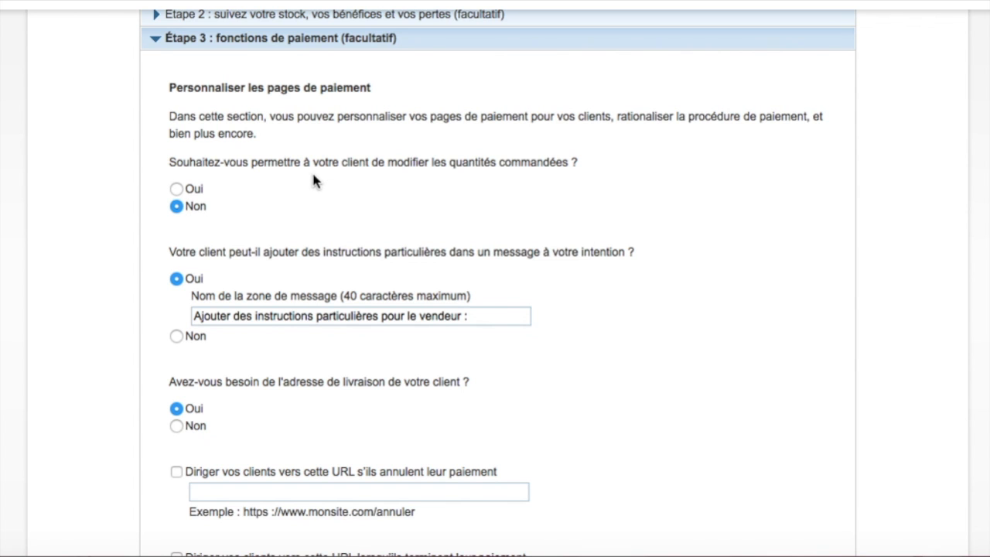
scroll(276, 224, down, 2)
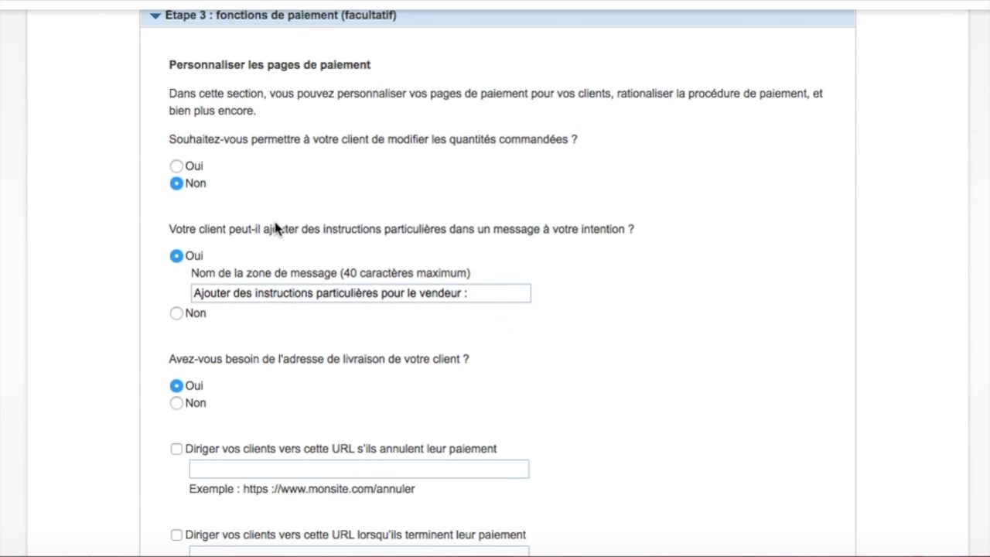
scroll(276, 227, down, 3)
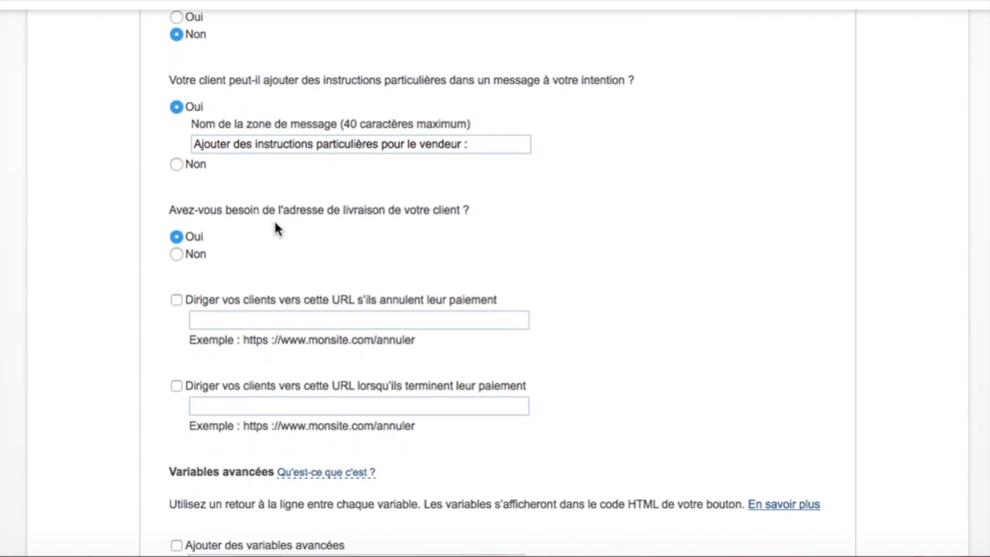
scroll(276, 226, down, 2)
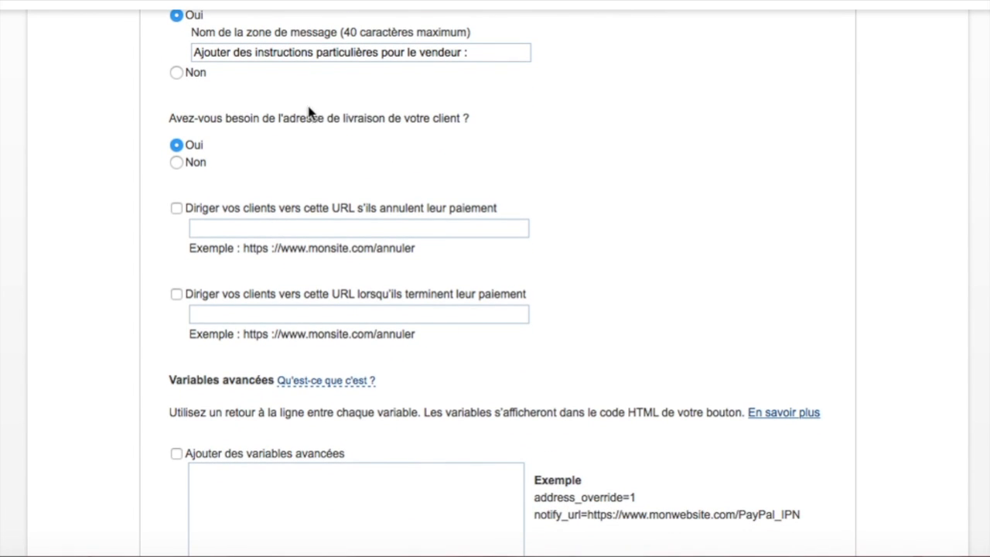
click(177, 164)
scroll(583, 246, down, 2)
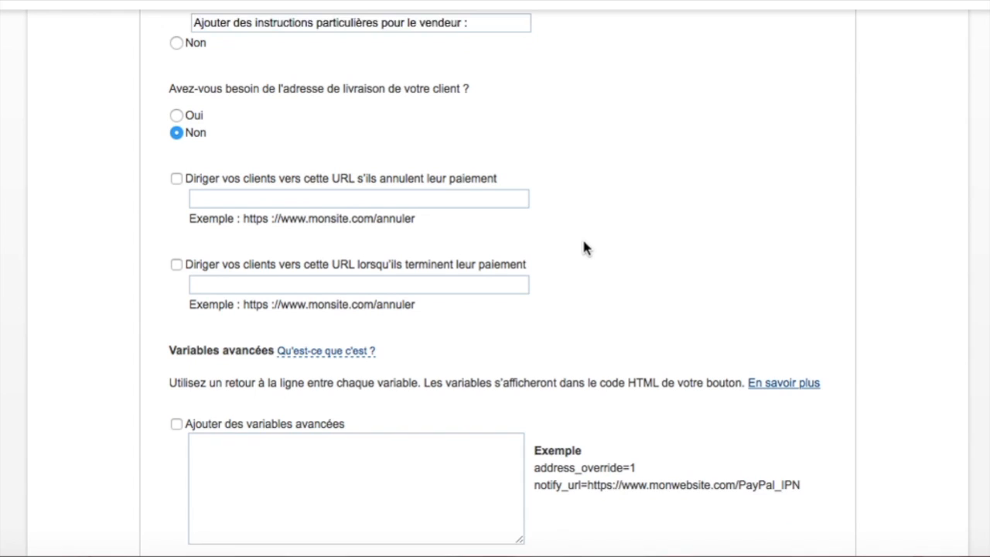
Enable redirecting customers to a URL when they complete their payment and activate its address field
click(249, 167)
click(229, 172)
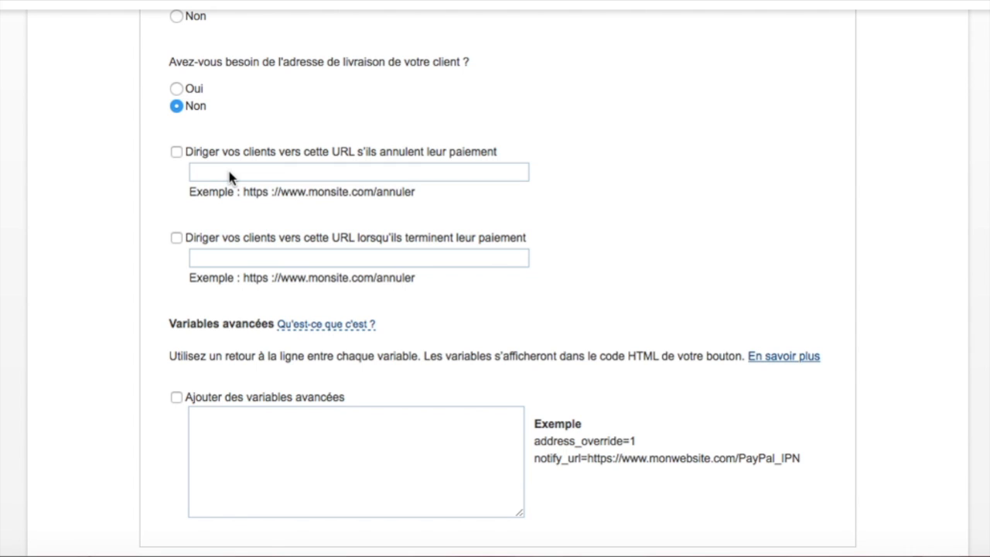
click(176, 238)
click(216, 260)
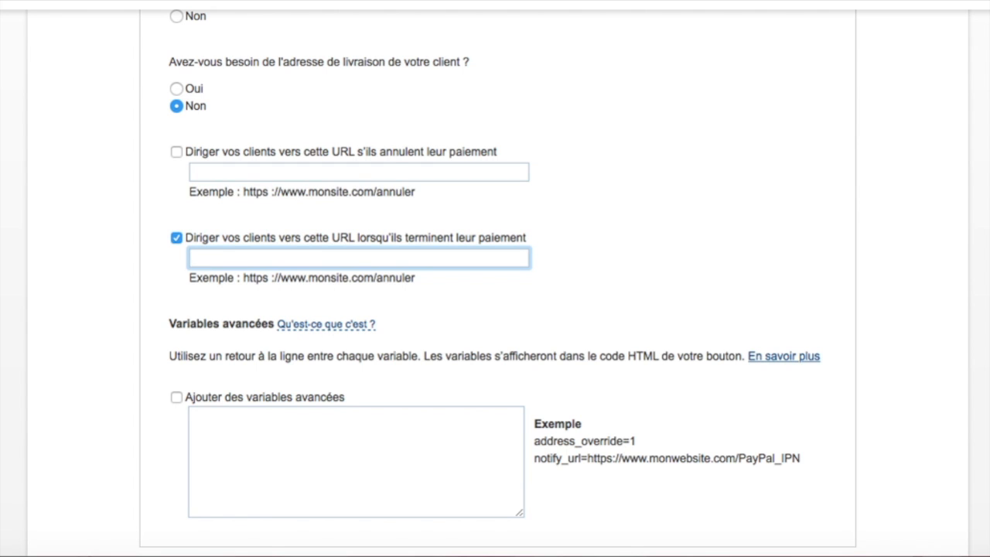
key(super+Tab)
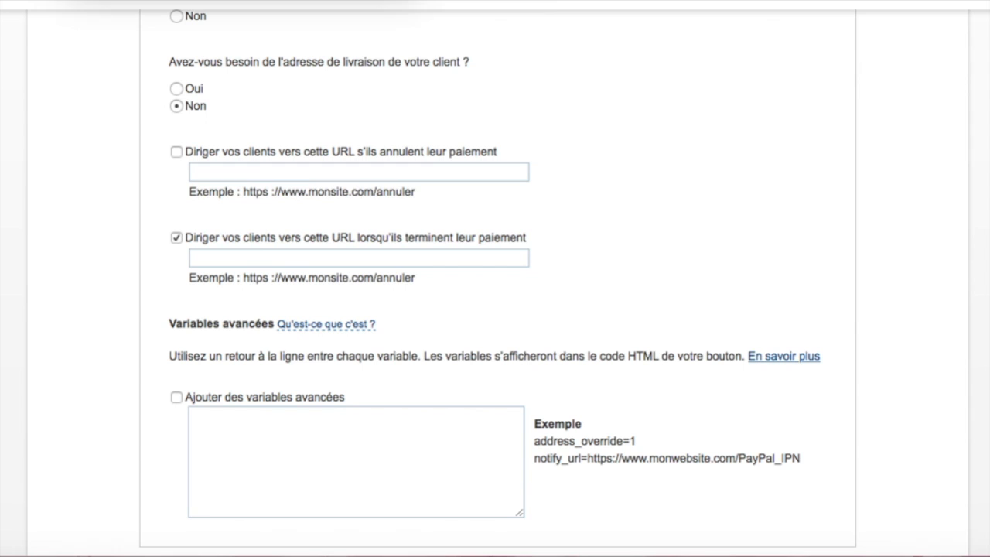
click(282, 257)
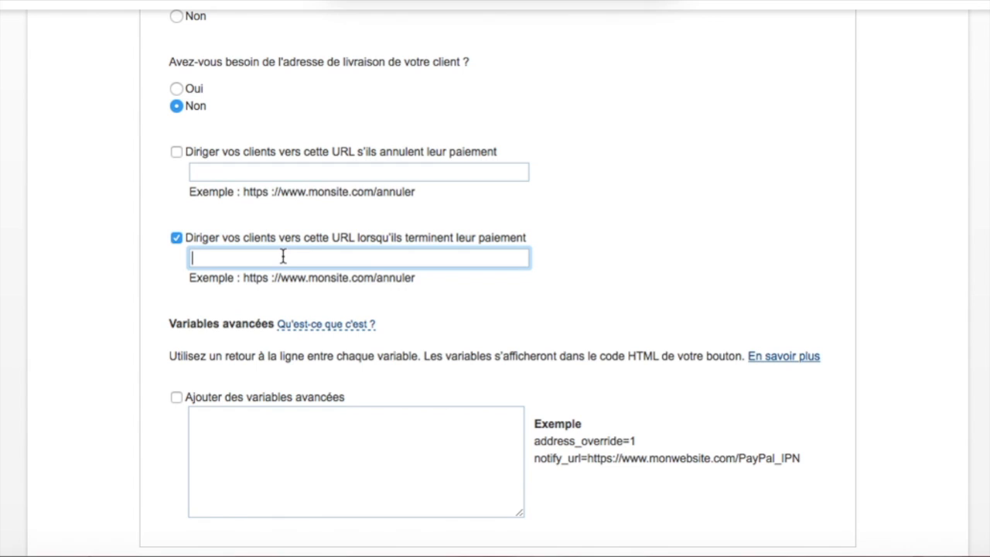
click(244, 256)
Open the Google home page in a new browser tab
scroll(593, 263, down, 2)
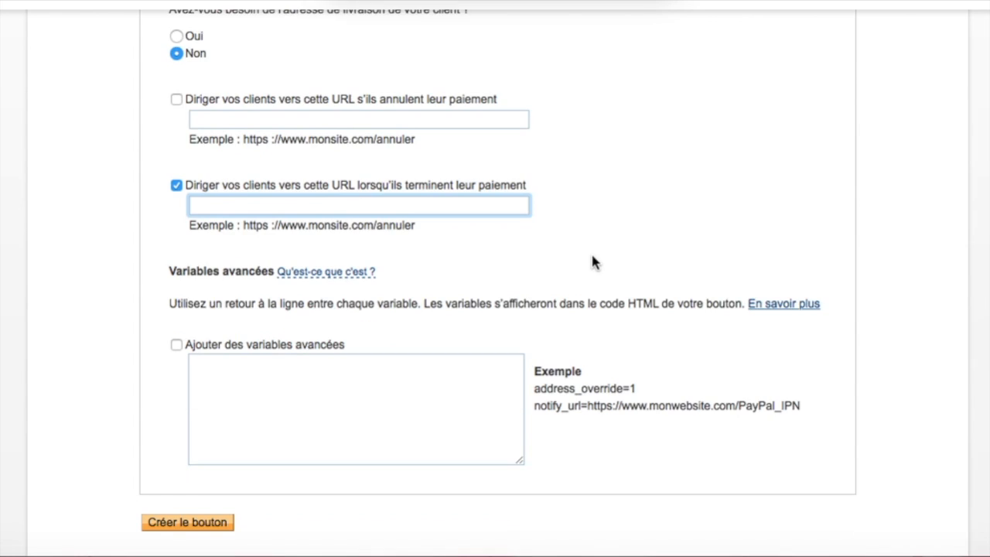
scroll(593, 263, down, 2)
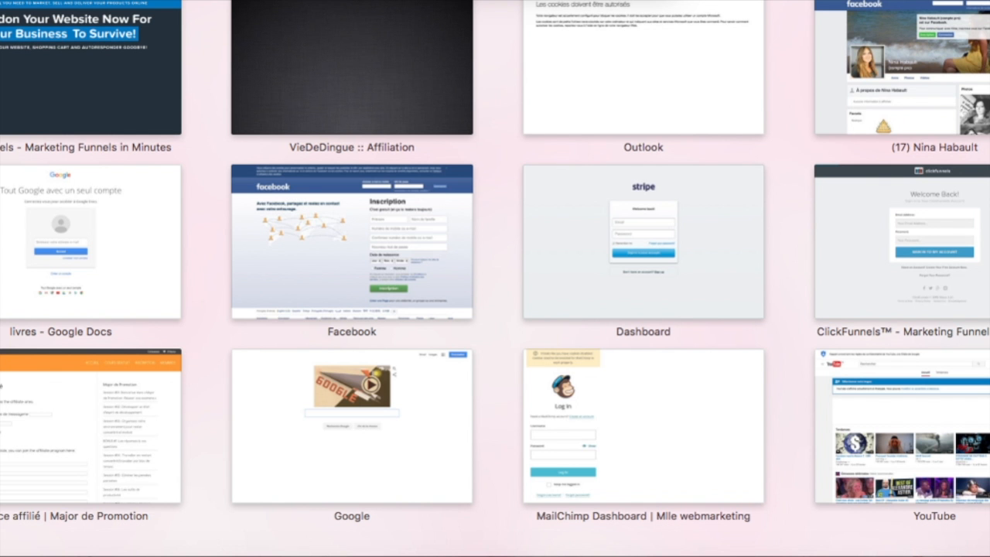
text(go)
key(Return)
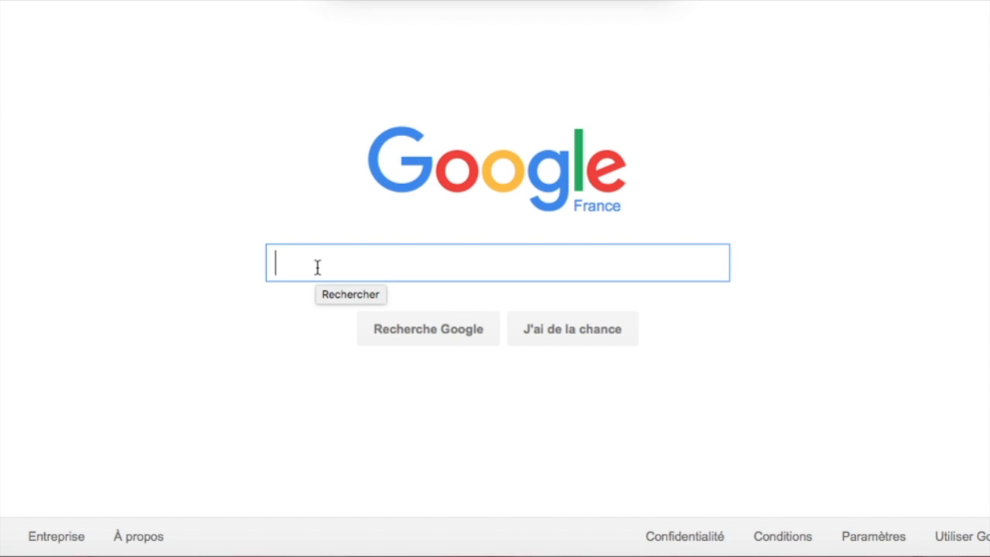
Open Mon Drive in Google Drive through a Google search and look at its options for adding new content
text(google)
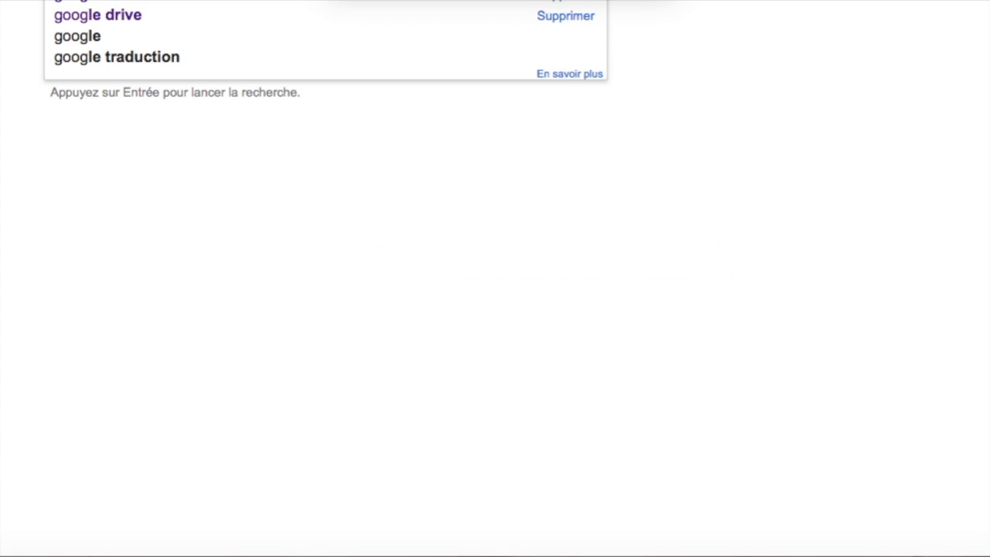
text( drive)
key(Return)
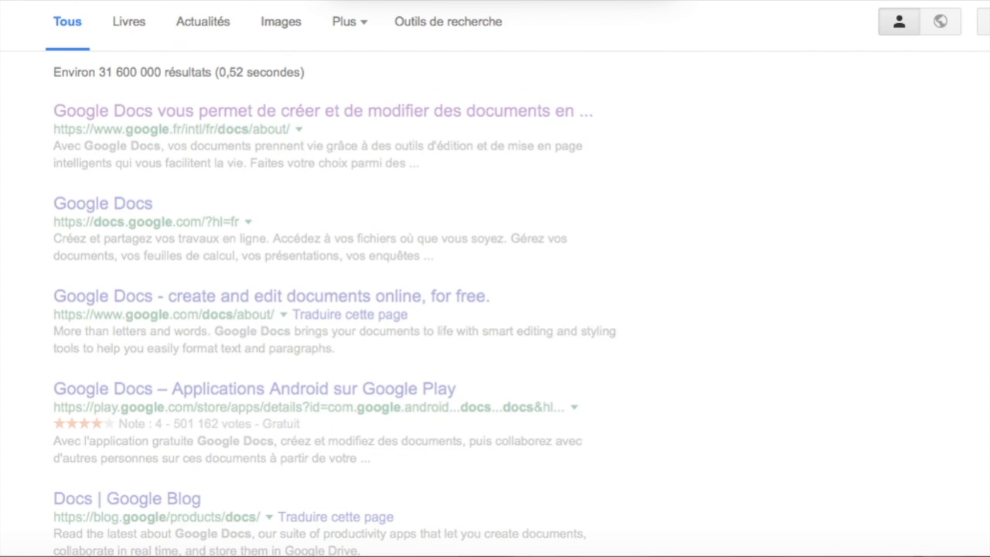
click(291, 111)
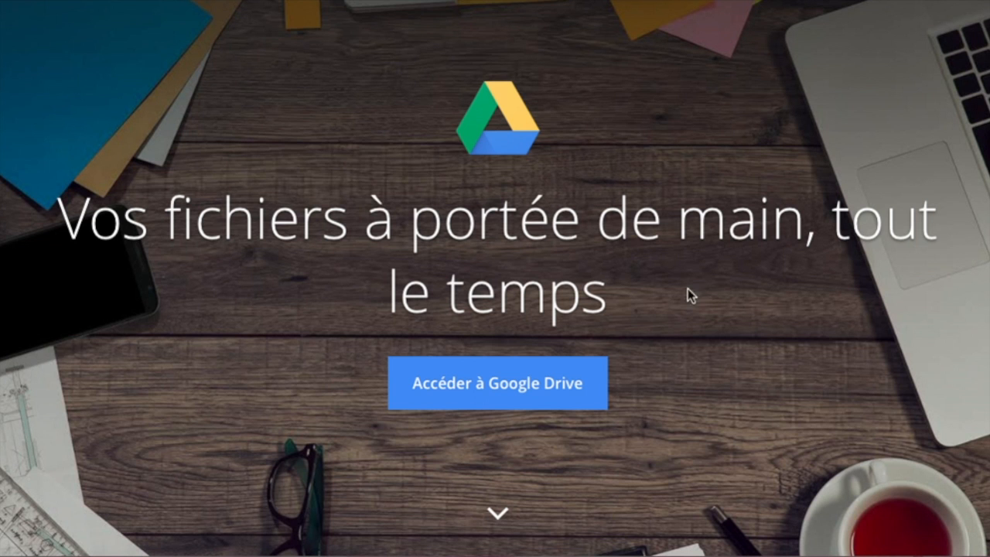
click(487, 381)
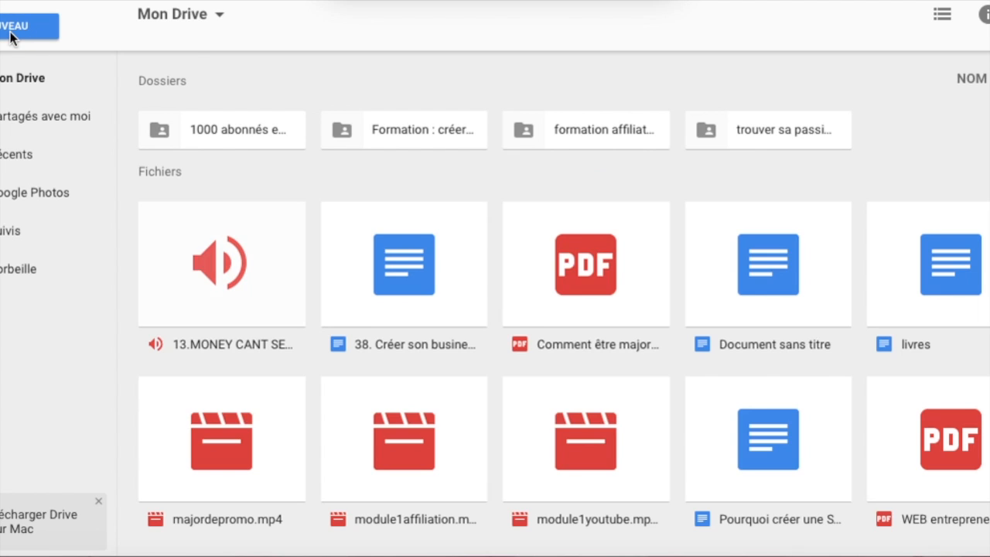
click(9, 31)
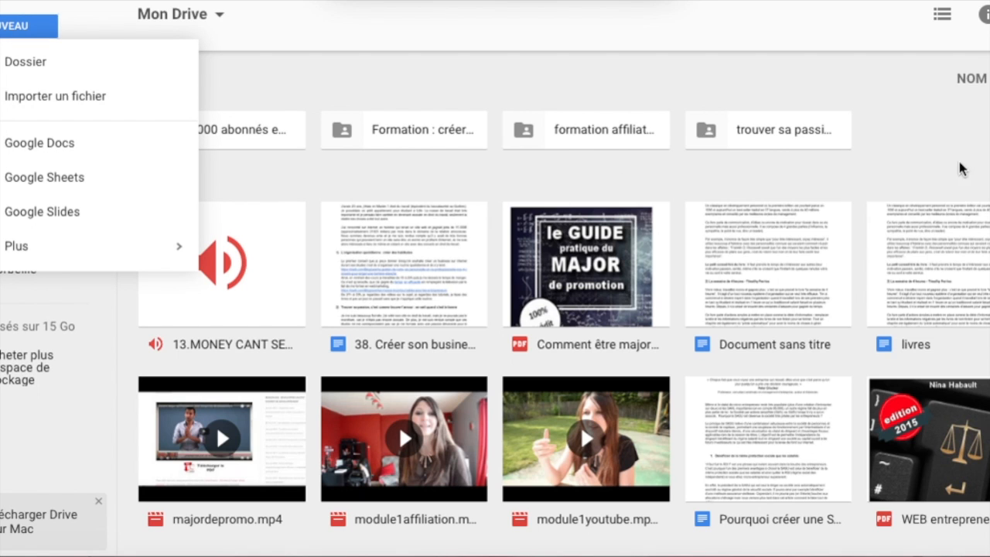
click(982, 172)
Enable link sharing for the "Comment être major…" PDF and copy its shareable link
click(563, 276)
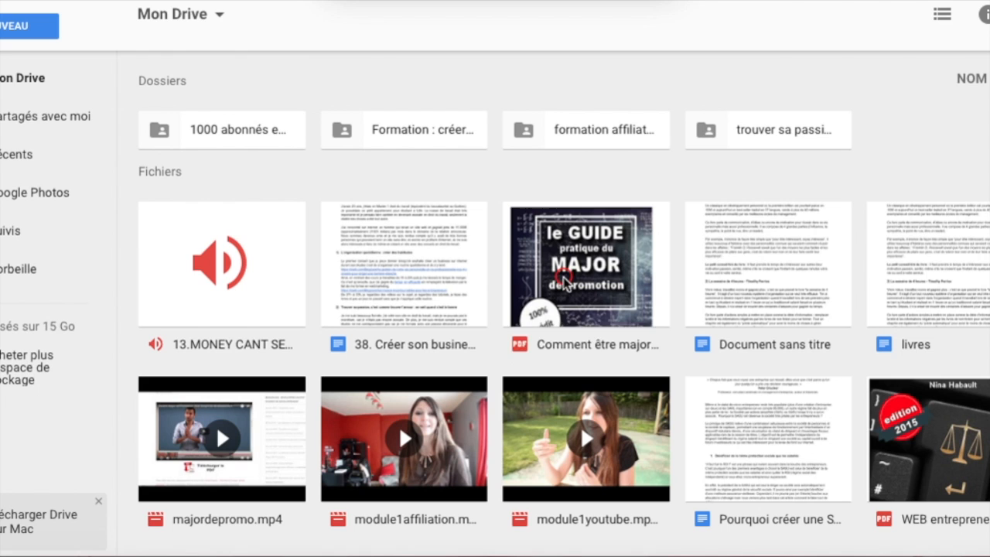
right_click(564, 284)
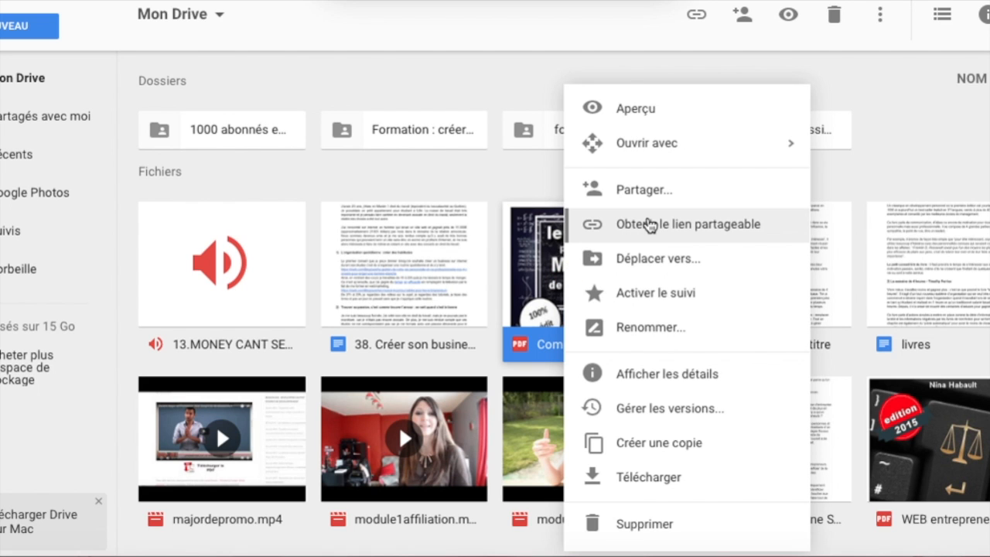
click(648, 224)
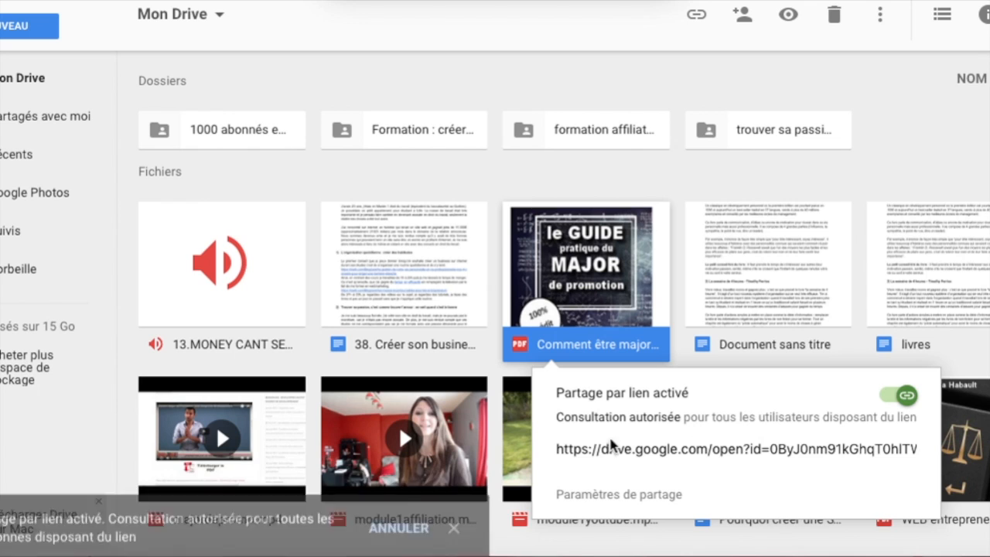
drag(555, 447, 951, 433)
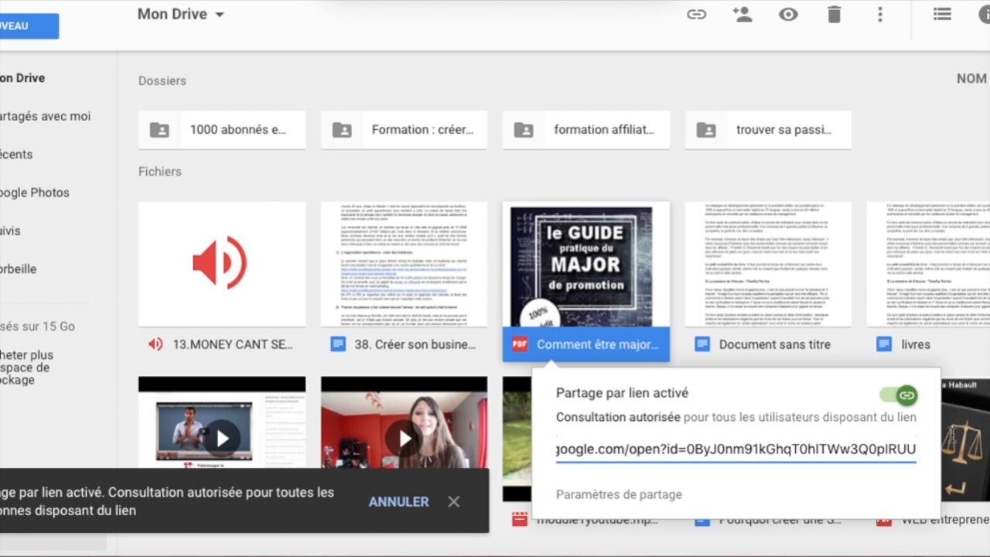
click(916, 451)
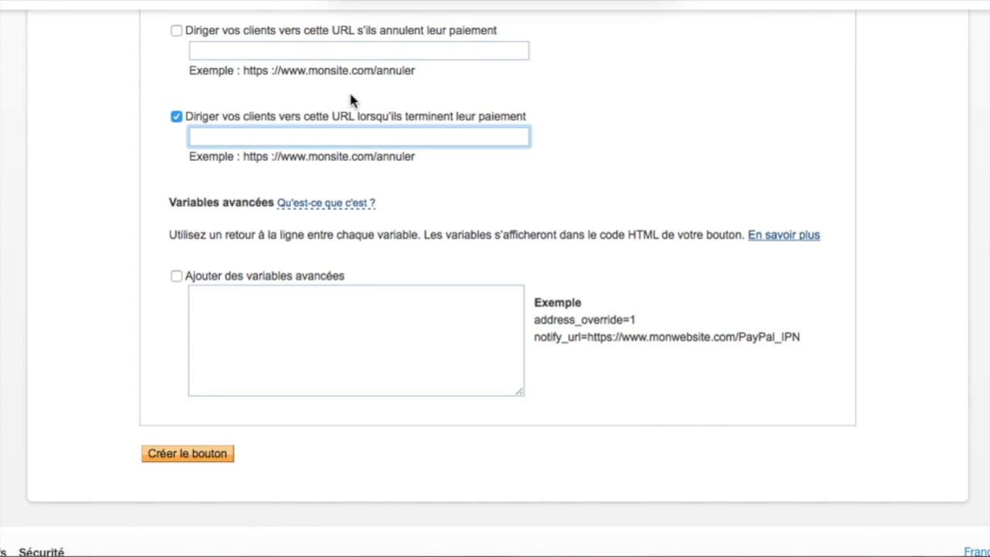
In PayPal, set the copied Drive link as the URL for customers who complete their payment, and create the button
key(super+v)
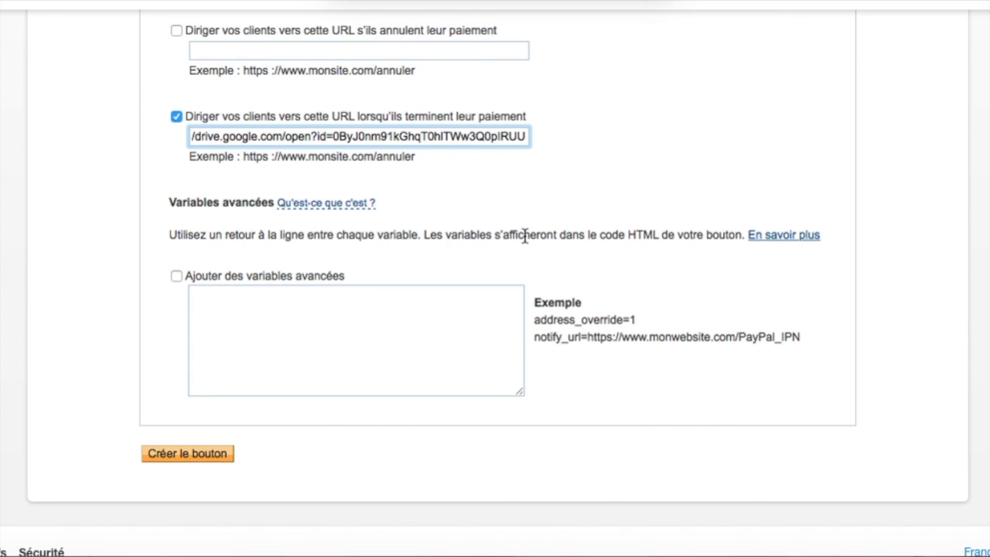
click(307, 322)
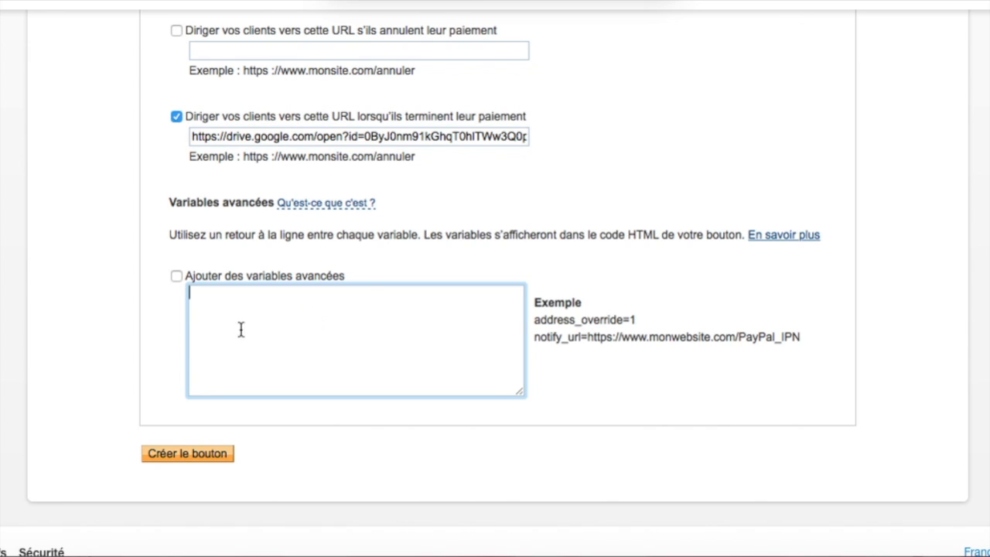
scroll(108, 380, down, 1)
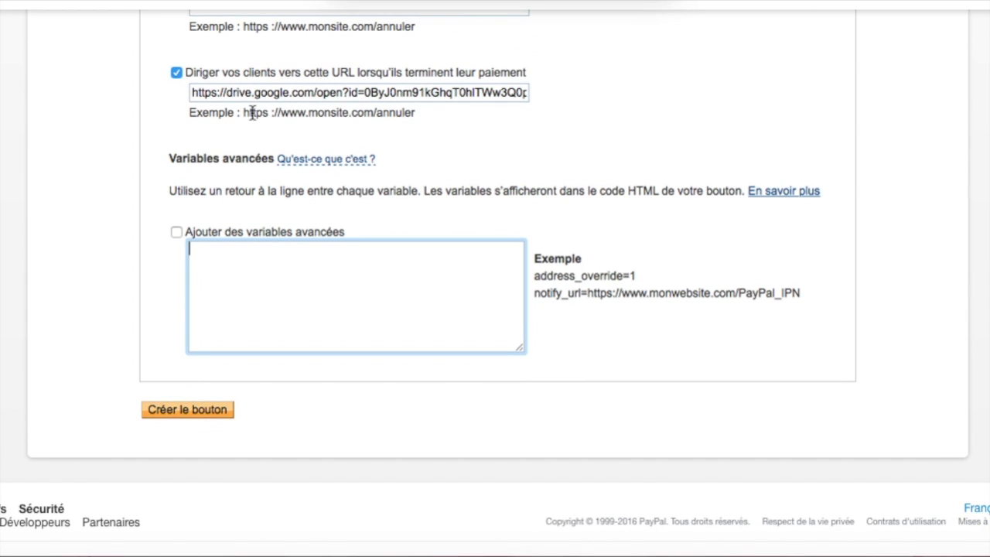
click(180, 410)
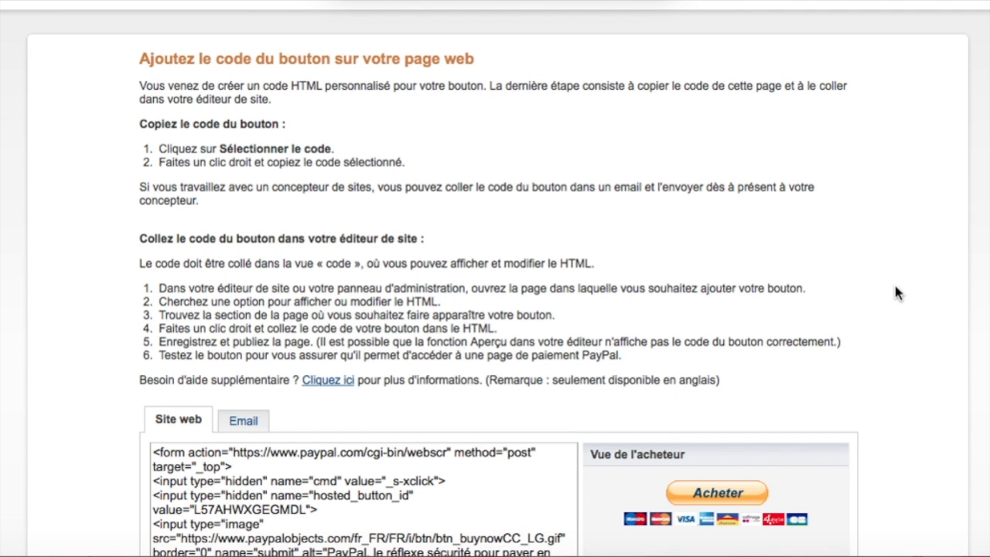
Examine the generated button code in both its Site web and Email versions
scroll(895, 292, down, 5)
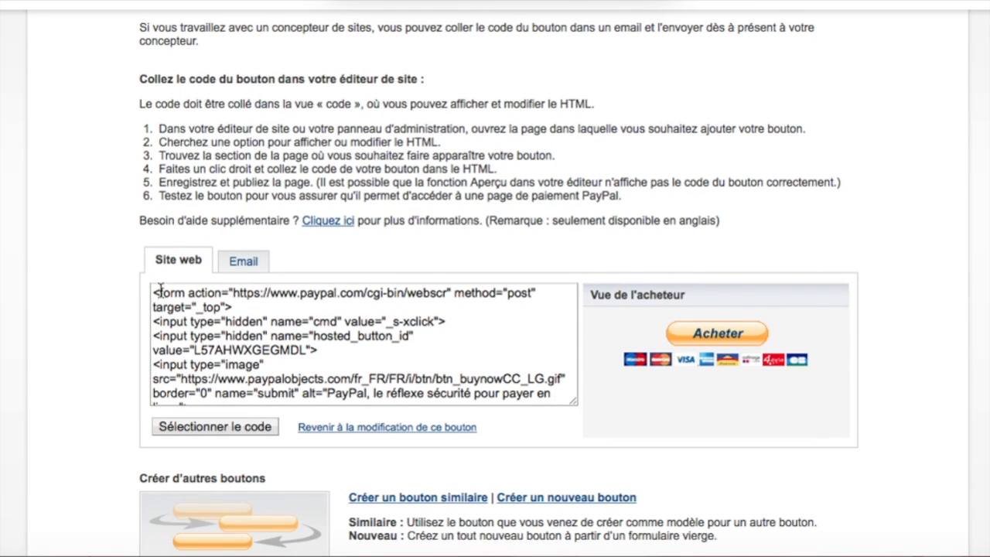
scroll(312, 332, down, 2)
scroll(313, 333, down, 2)
scroll(312, 333, up, 5)
click(154, 292)
drag(162, 292, 204, 299)
key(super+a)
right_click(371, 353)
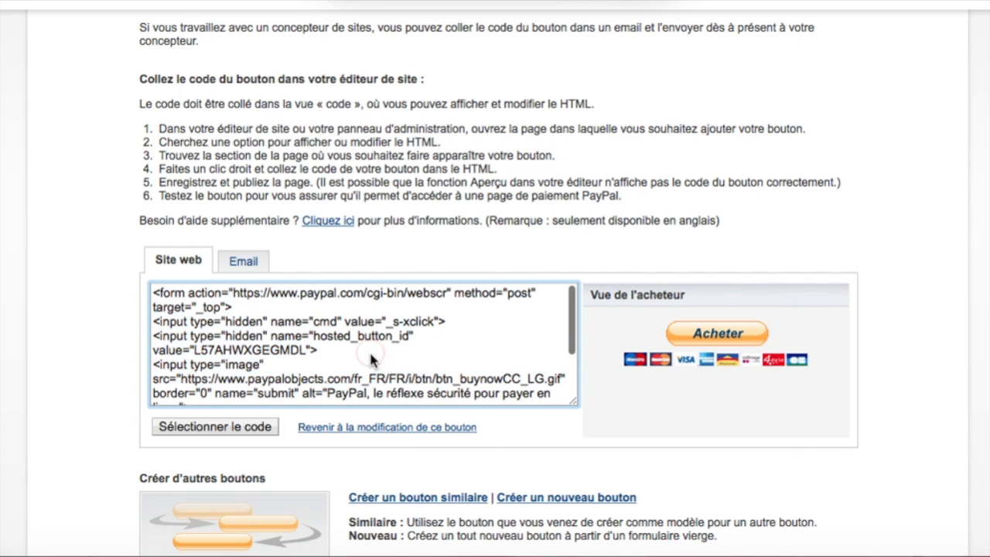
click(243, 261)
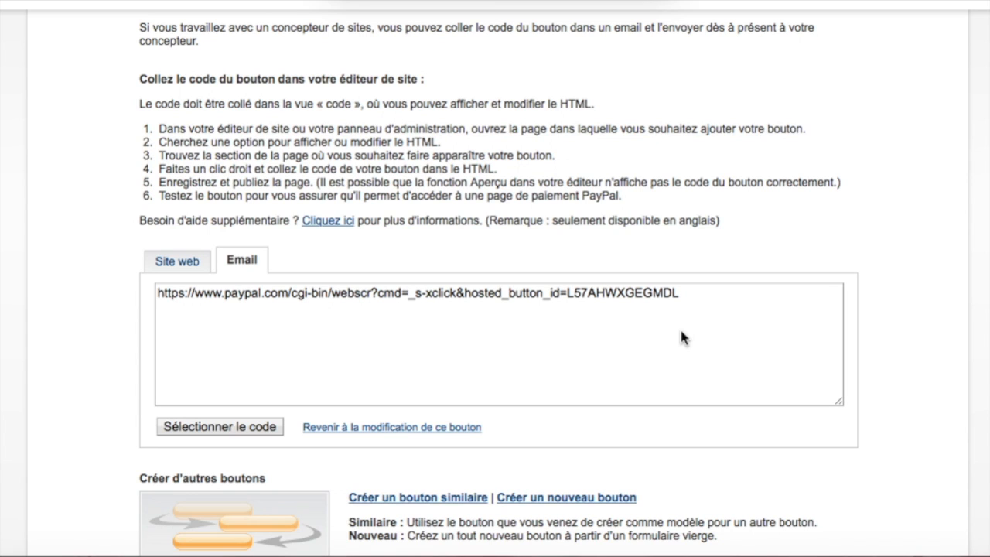
click(198, 269)
Copy the complete Site web HTML code of the Acheter button, from the opening to the closing form tag
scroll(308, 309, down, 3)
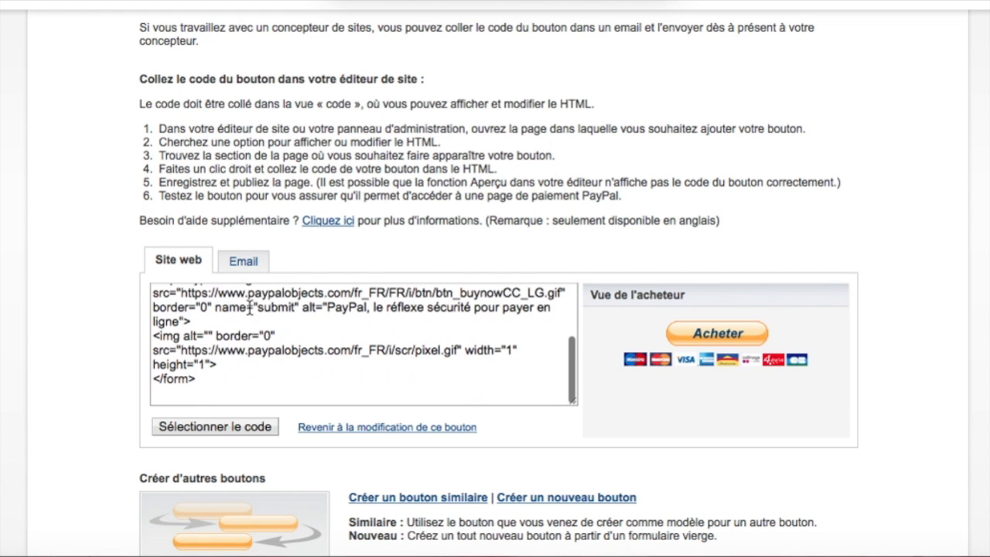
drag(198, 382, 149, 258)
key(ctrl+c)
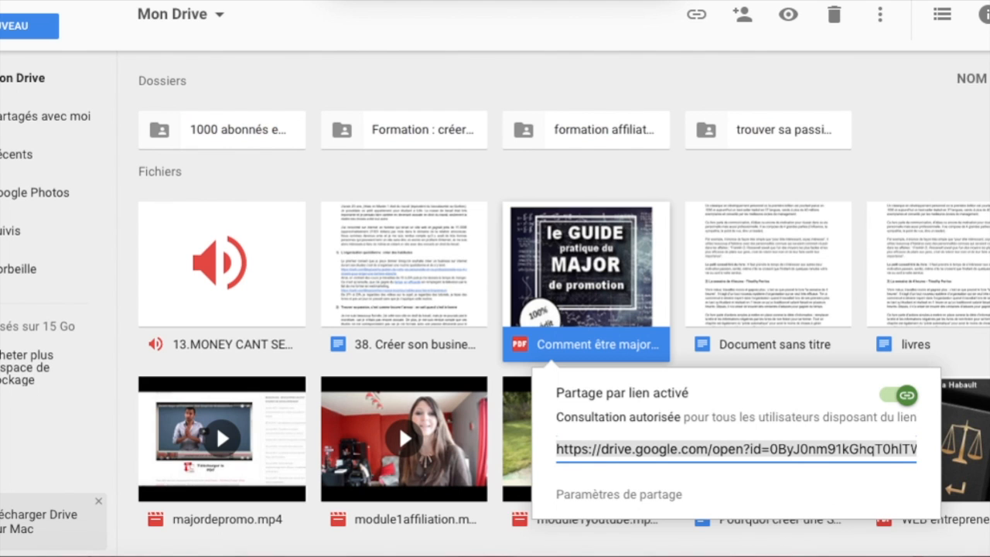
Switch to the new WordPress article and title it "formation sur l'intelligence"
click(736, 450)
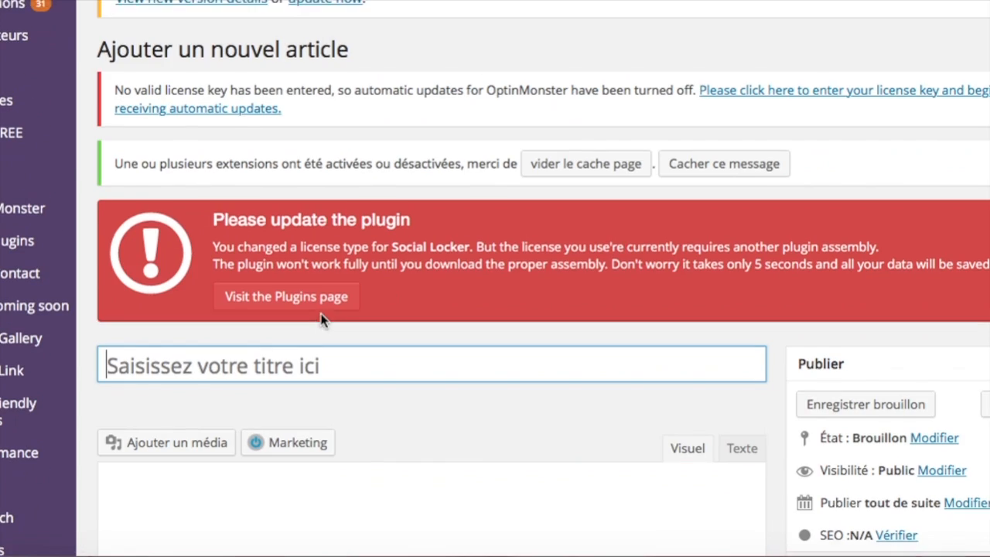
click(188, 358)
text(formation sur l'inte)
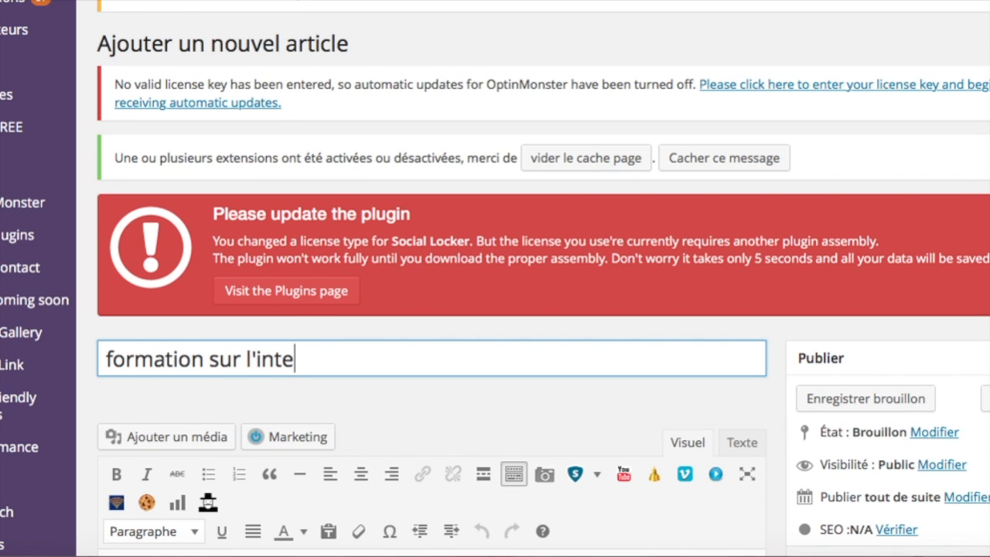
text(lligence)
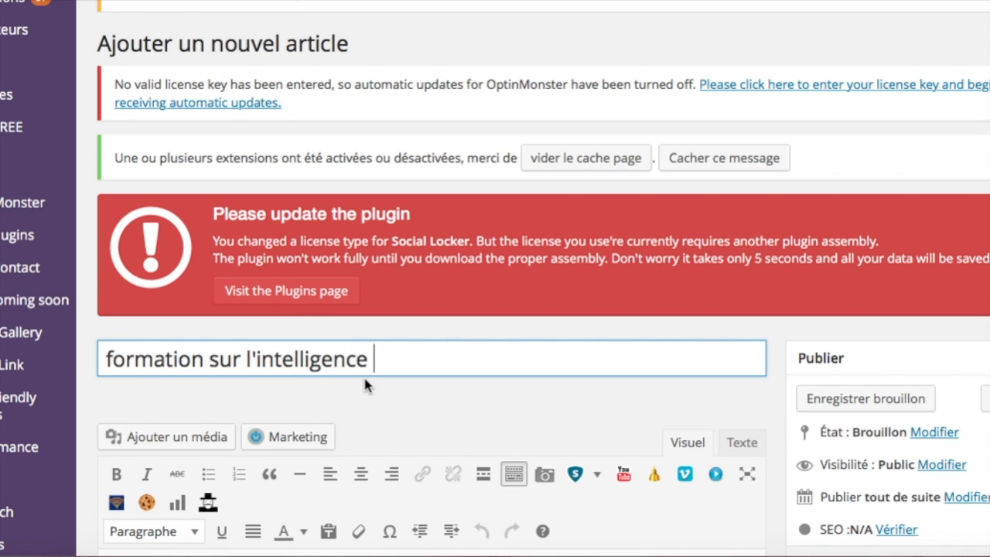
Paste the copied PayPal button code into the article body in the HTML text view
scroll(365, 379, down, 5)
click(216, 183)
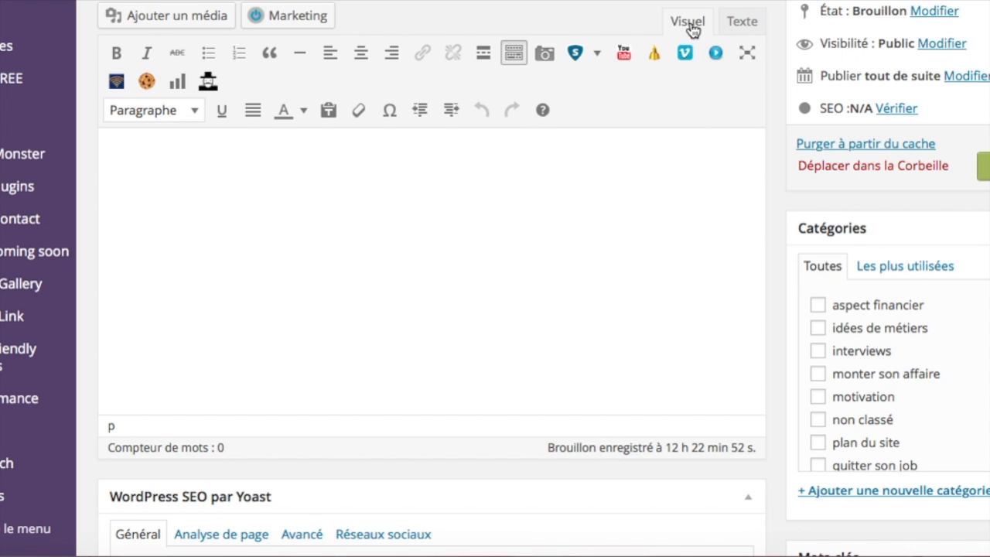
click(740, 26)
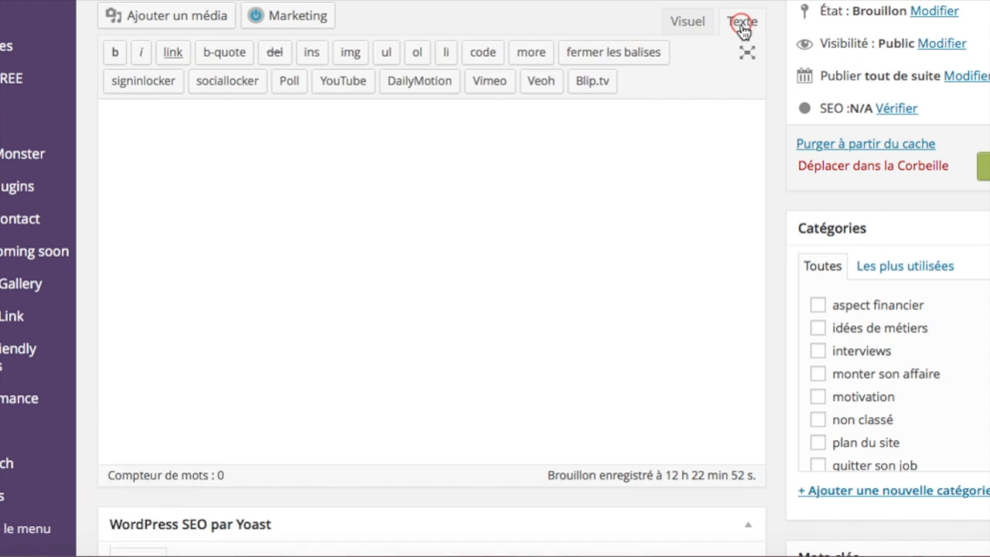
click(198, 137)
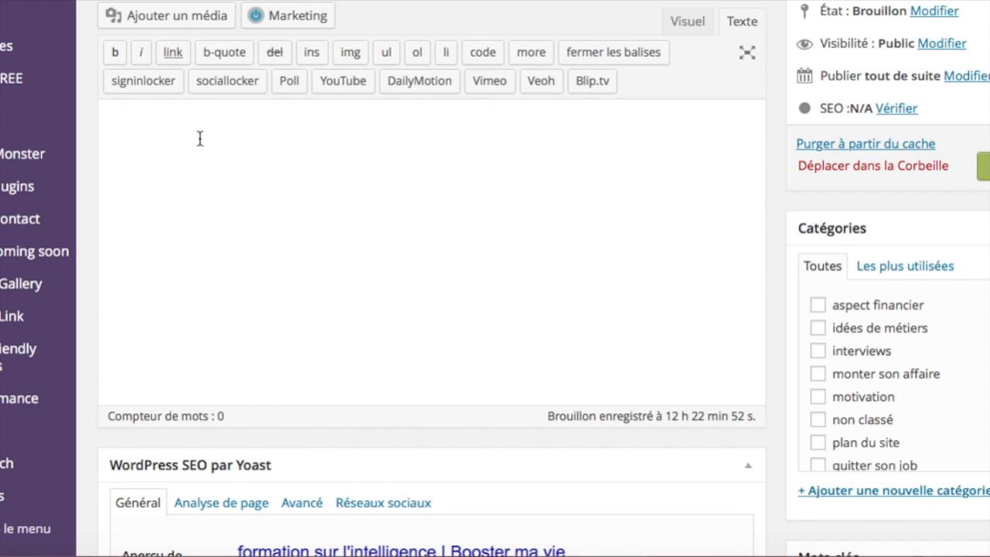
key(ctrl+v)
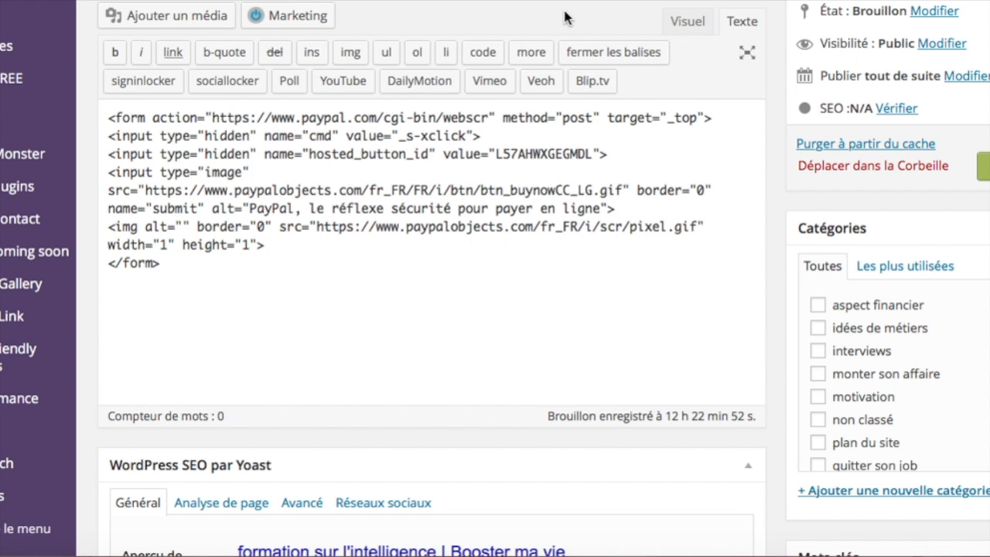
Add the line "formation cliquez ici :" above the Acheter button in the visual view of the article
click(679, 24)
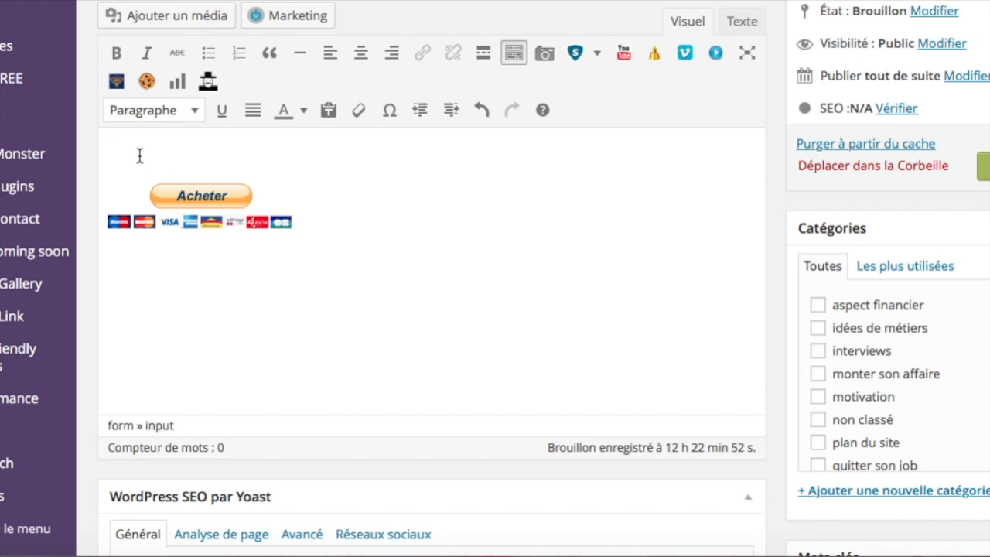
text(formation )
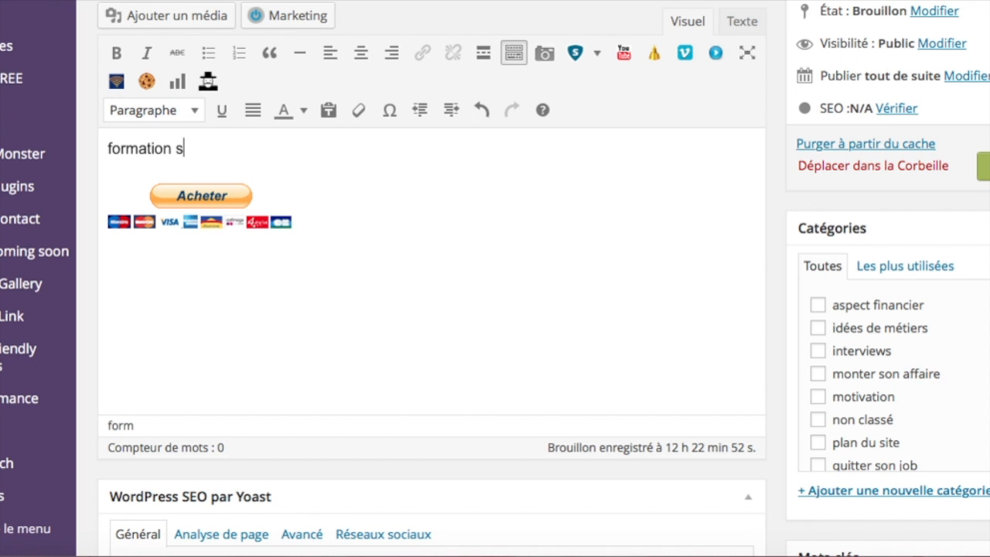
text(cliquez ici :)
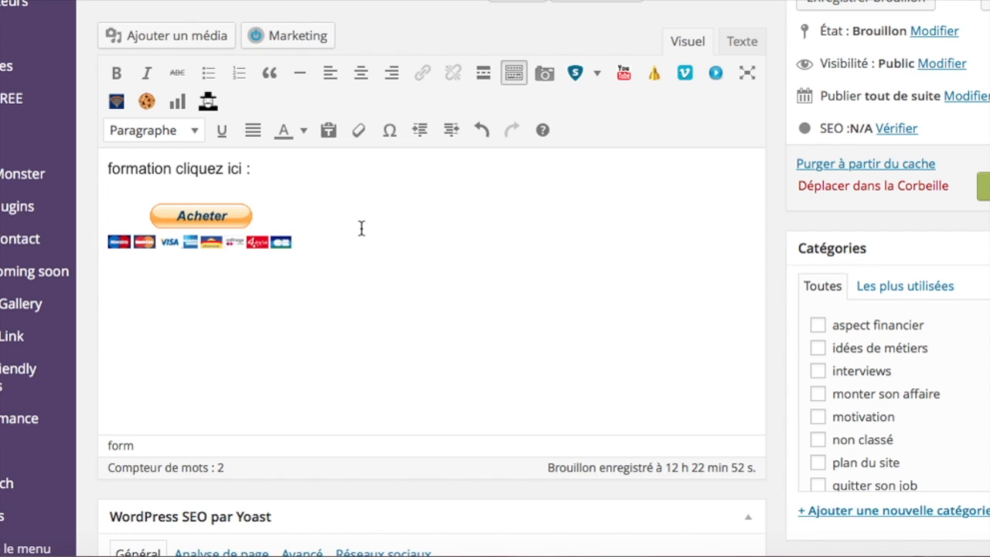
Preview the article and check how its title, text and Acheter button appear on the blog
scroll(361, 227, up, 3)
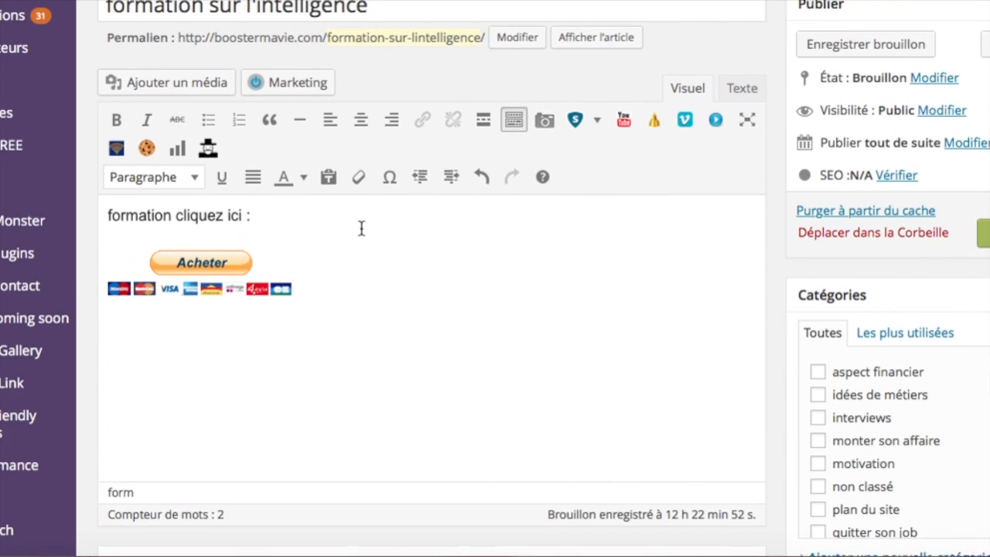
scroll(347, 276, up, 1)
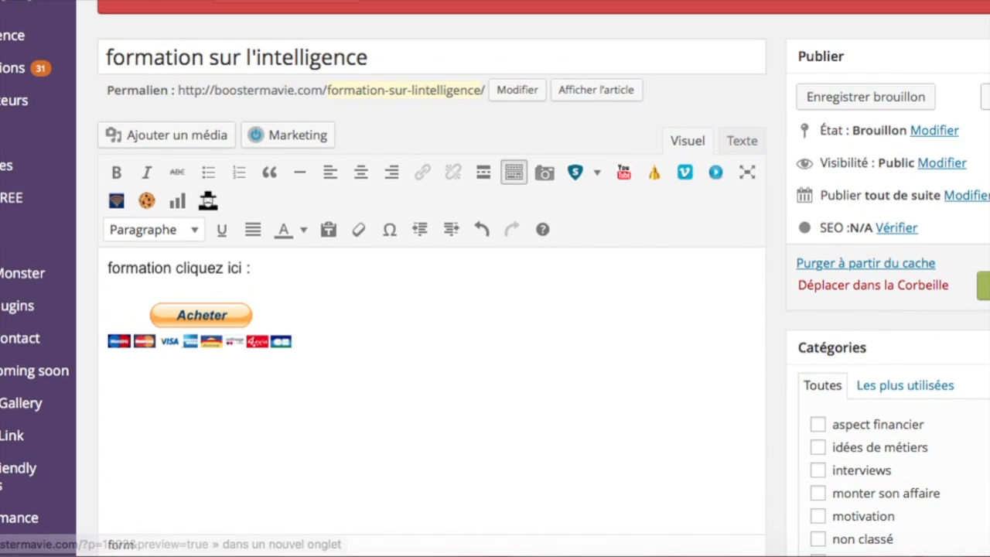
click(984, 97)
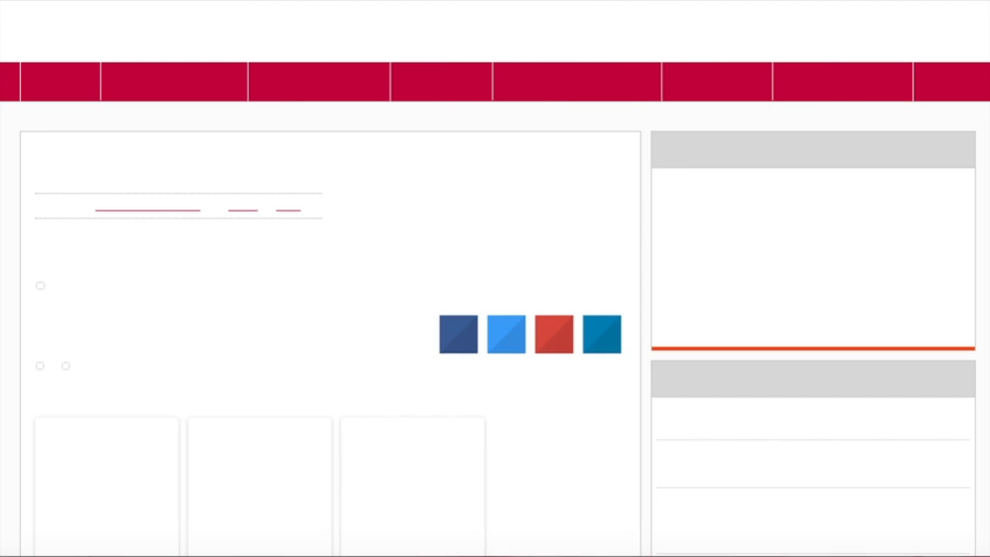
scroll(487, 233, down, 3)
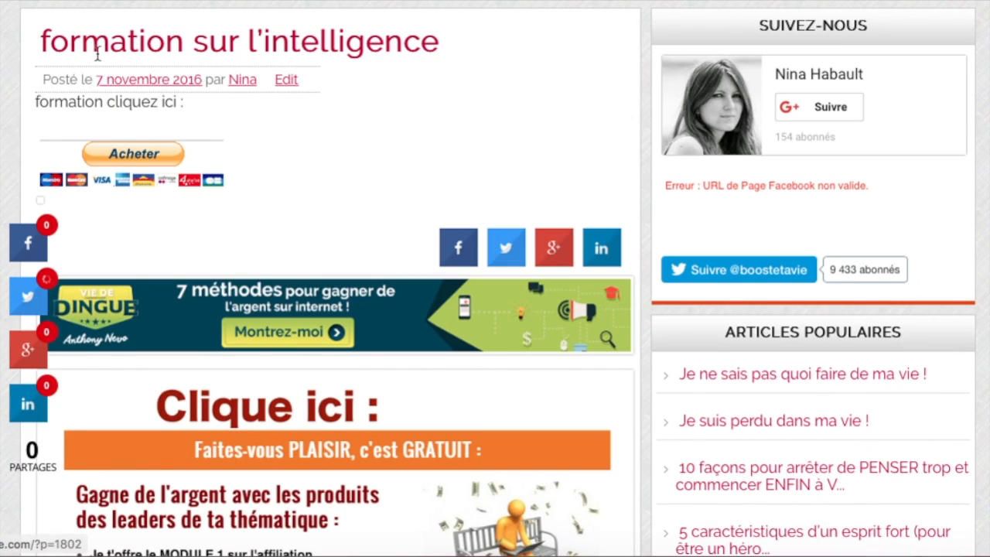
scroll(407, 149, up, 1)
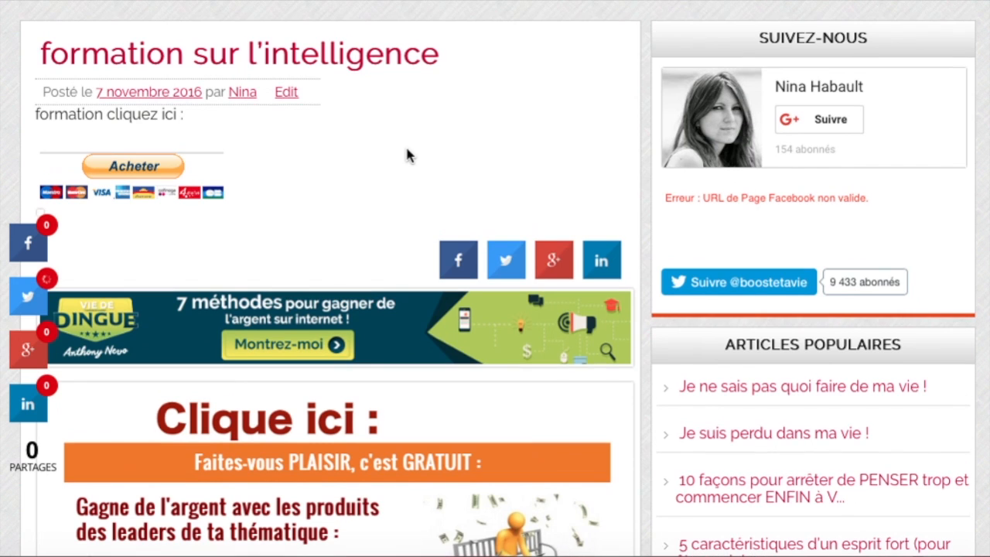
Test the Acheter button in the preview and try to log in with the prefilled account on its PayPal payment page
click(131, 170)
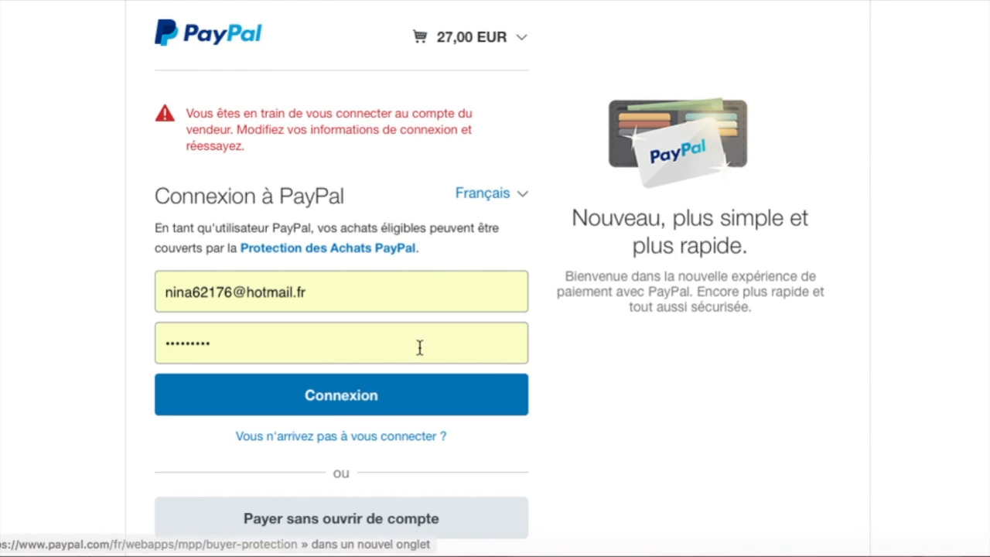
click(322, 403)
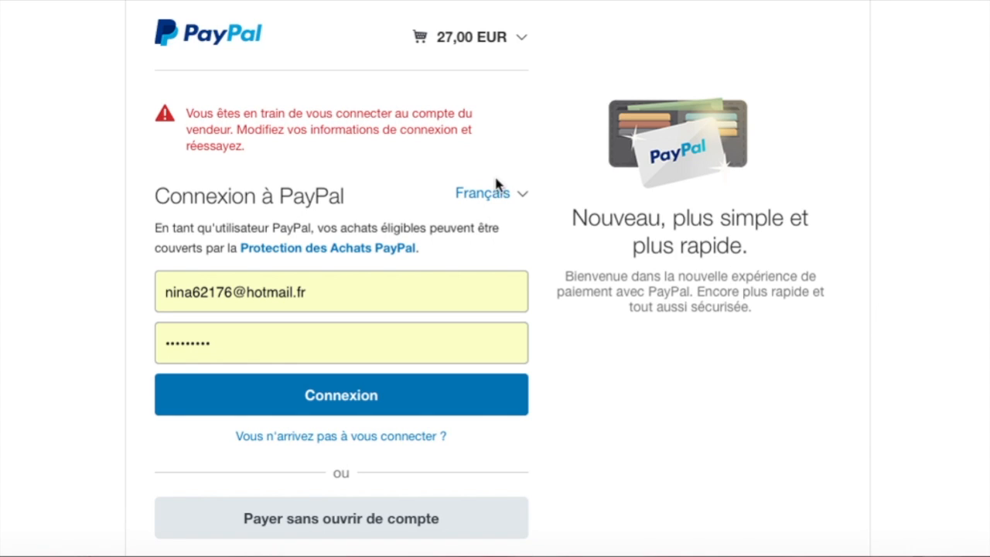
scroll(635, 358, down, 1)
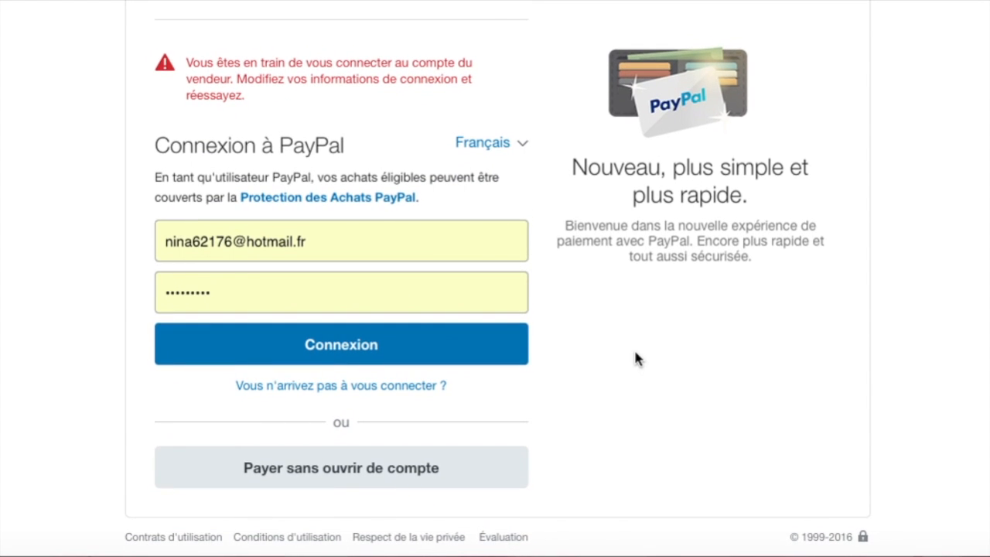
scroll(636, 358, up, 2)
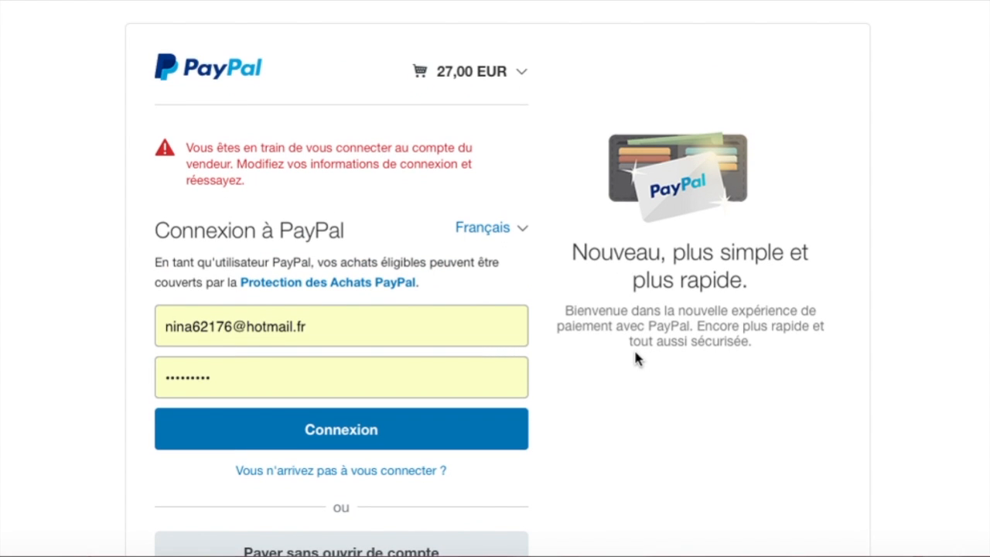